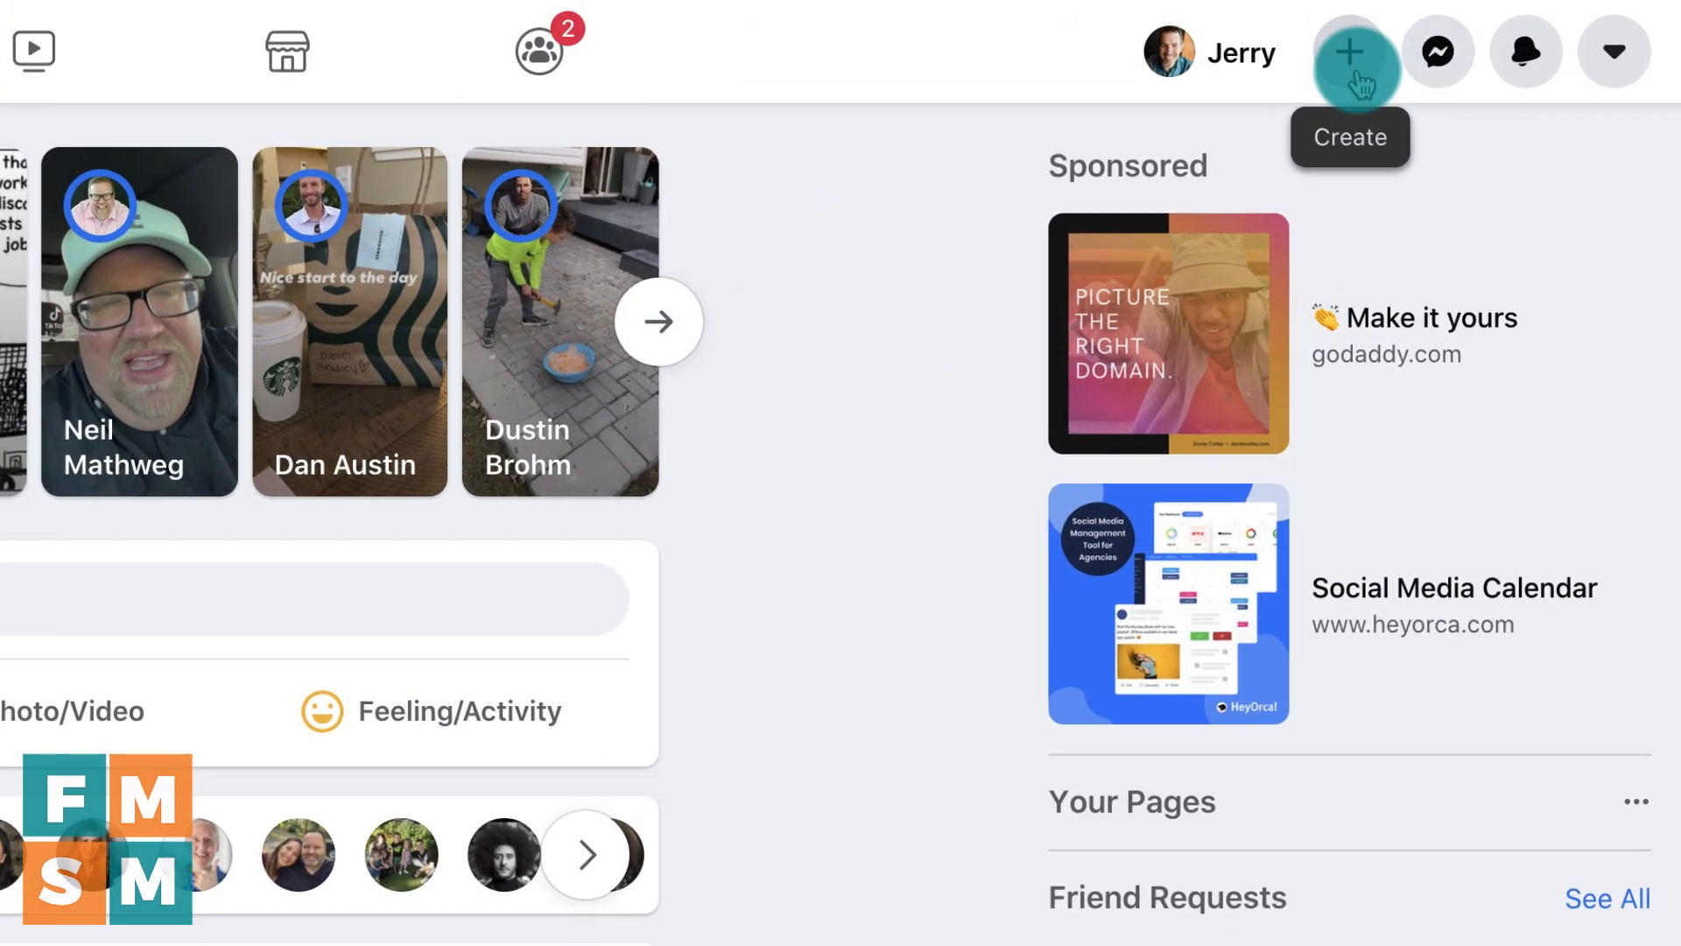
- Start creating a new Facebook group and name it "Social Media For The Streamlined Entrepreneur"
click(1360, 85)
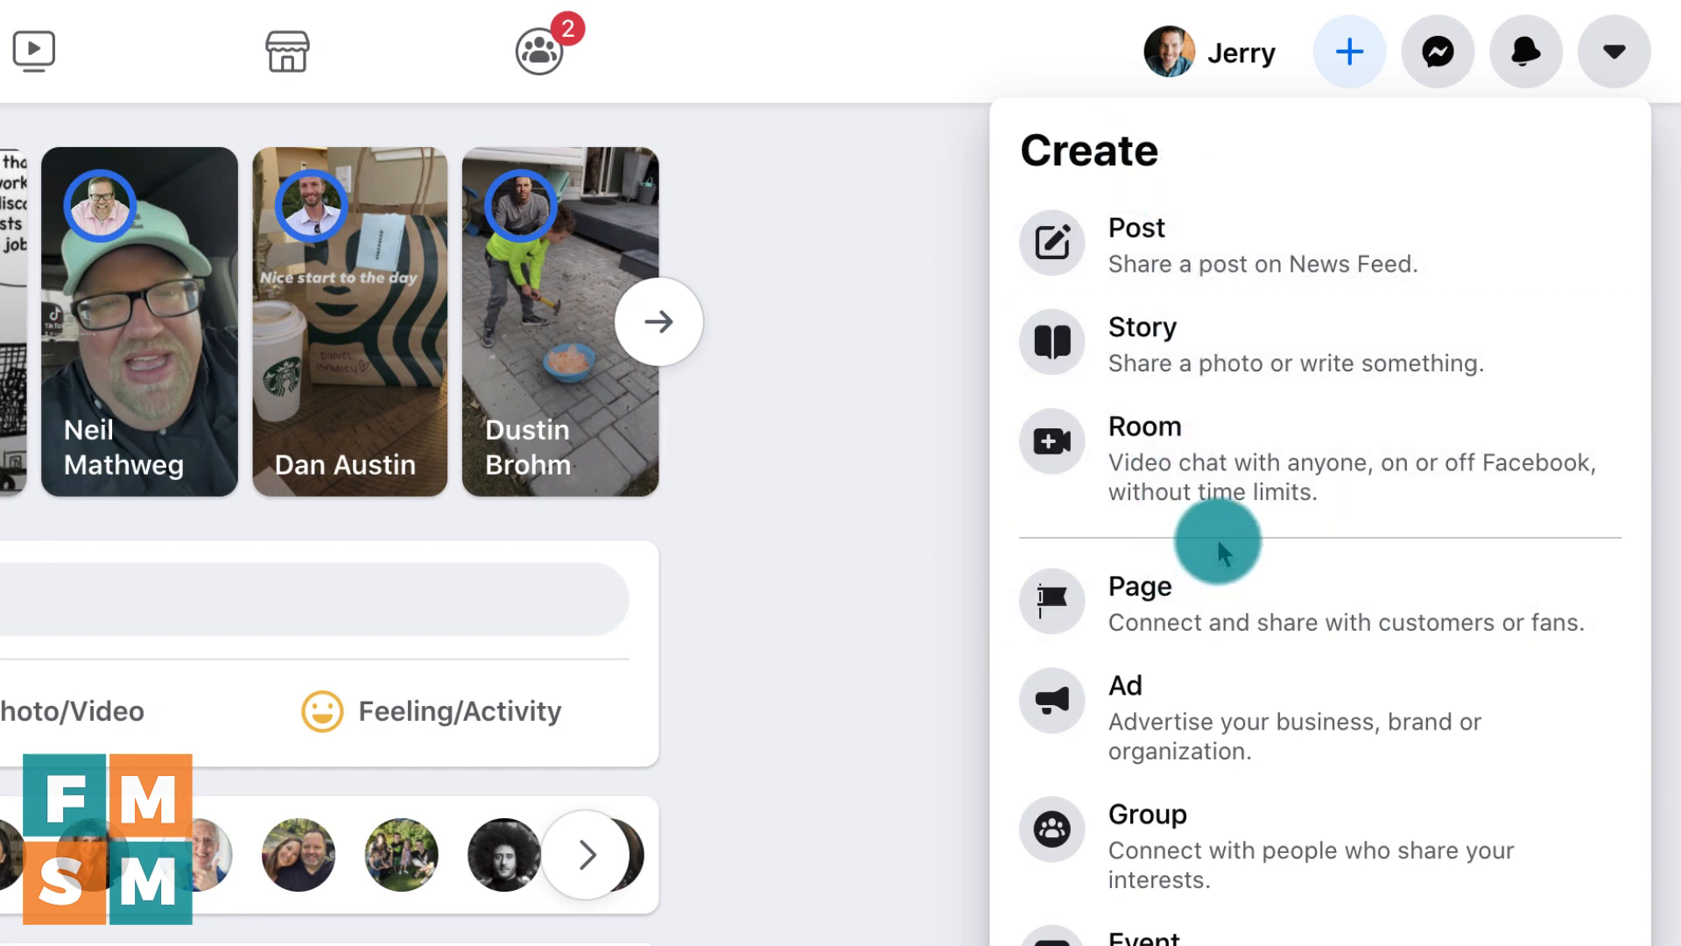
click(1247, 819)
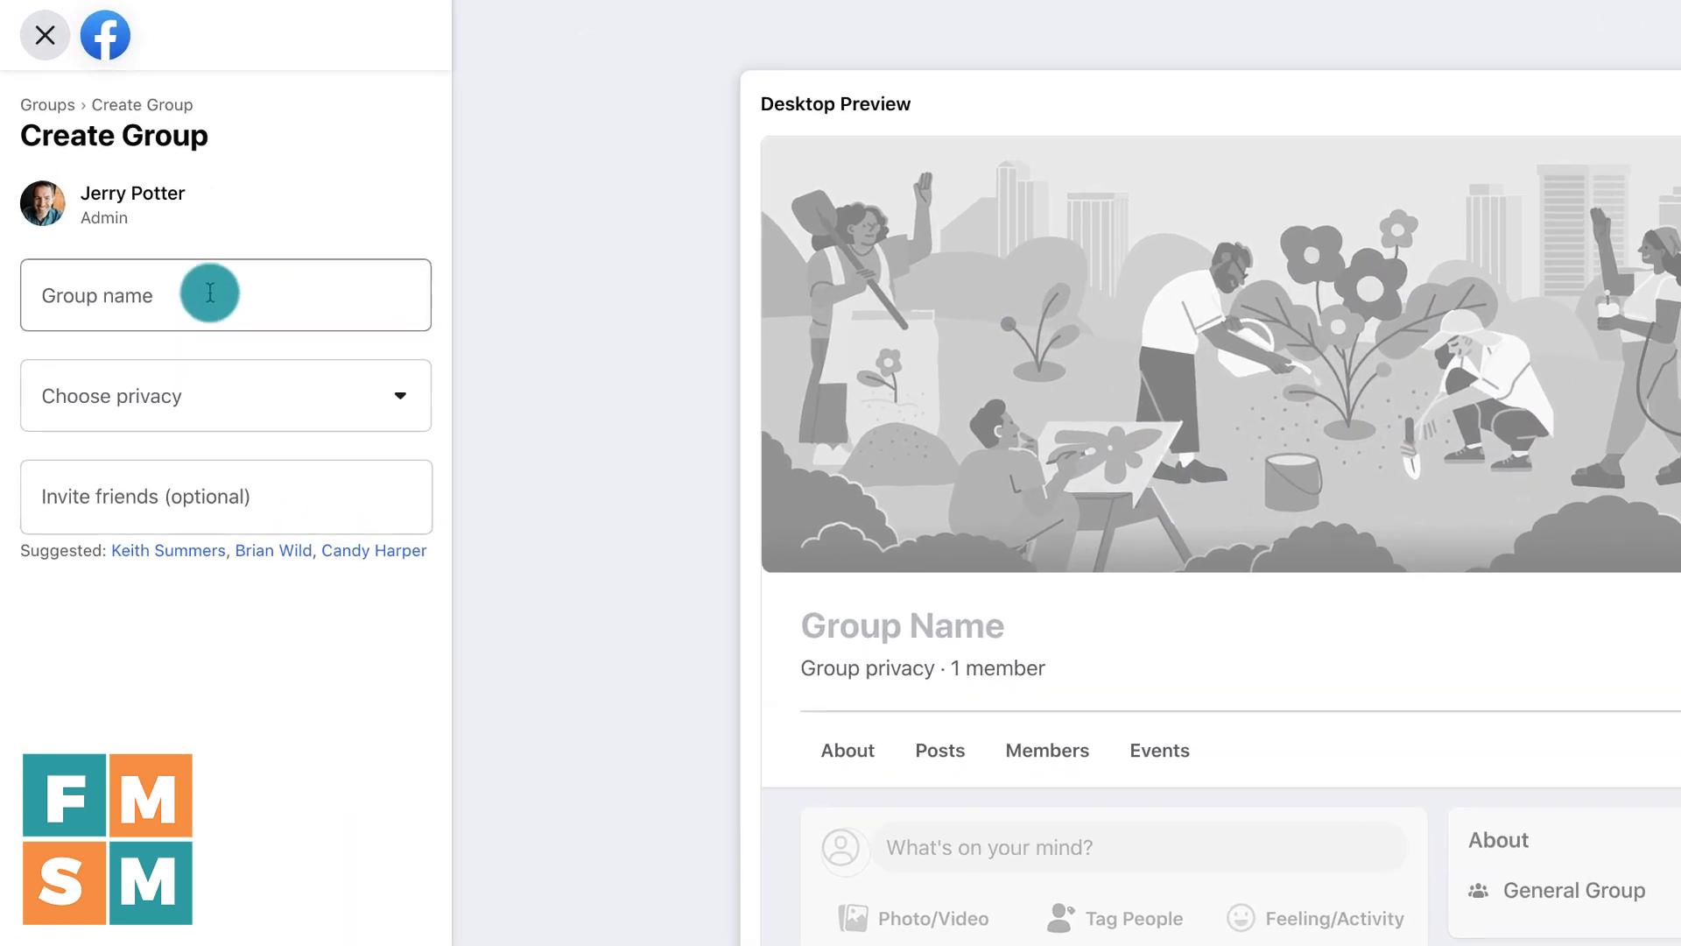
click(211, 293)
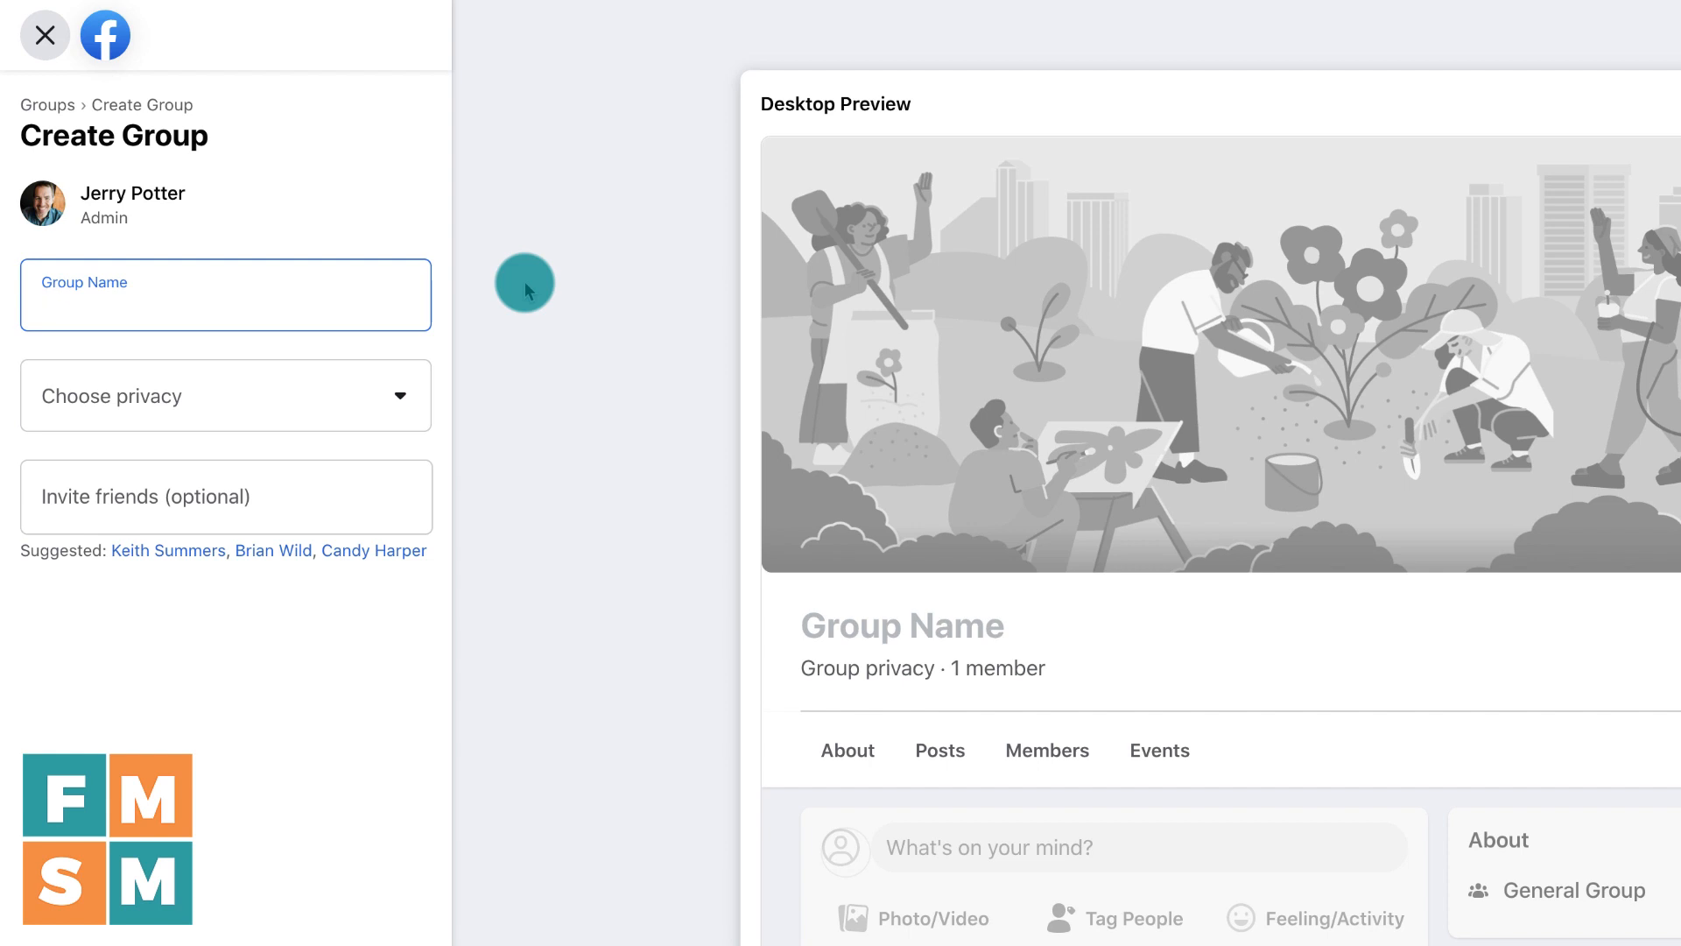
text(Social Media For The Streamlined Entrepreneur)
key(Tab)
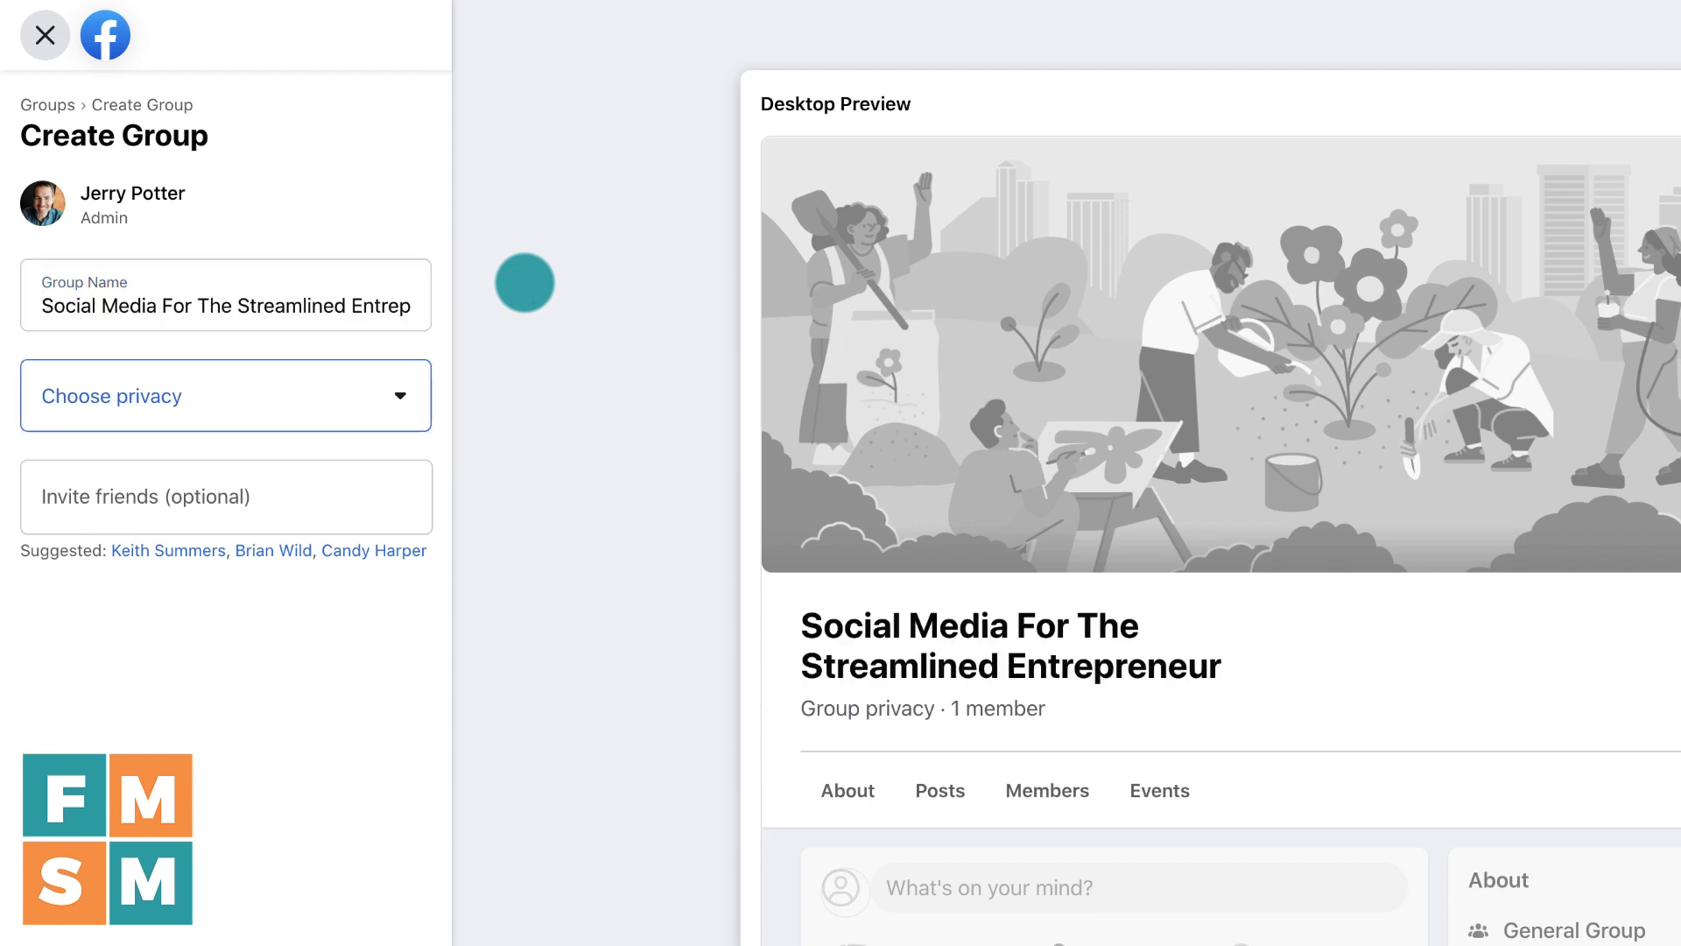
- Set the new group's privacy to Private with Visible as its visibility, and create the group without inviting friends
click(295, 399)
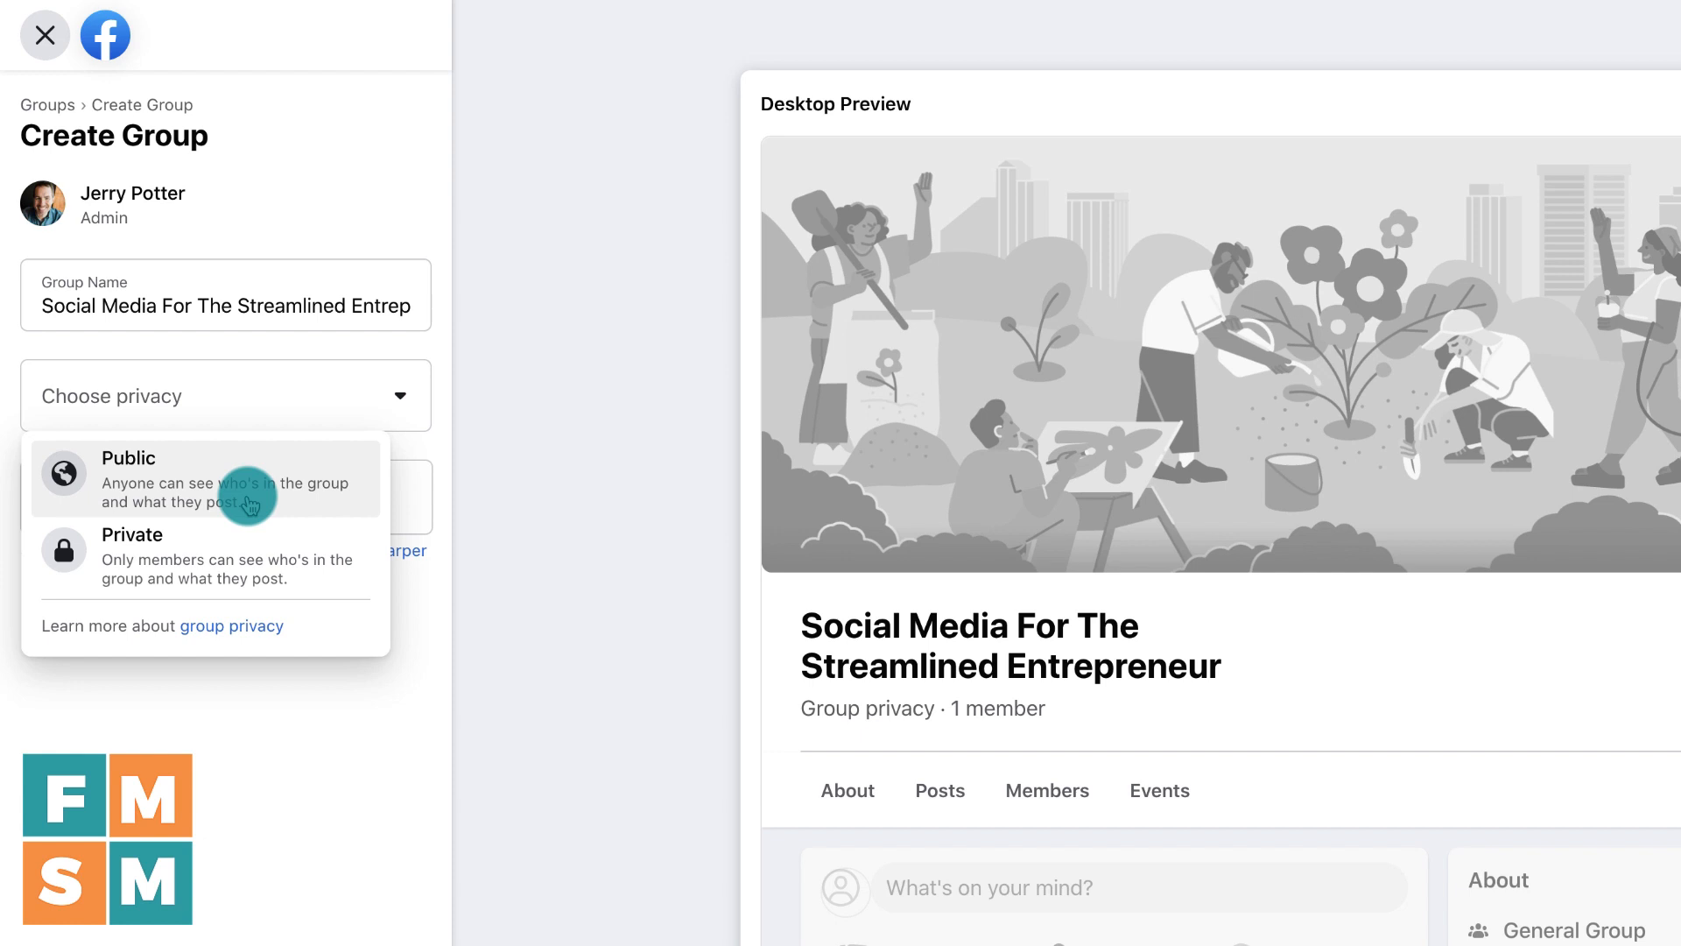
click(237, 582)
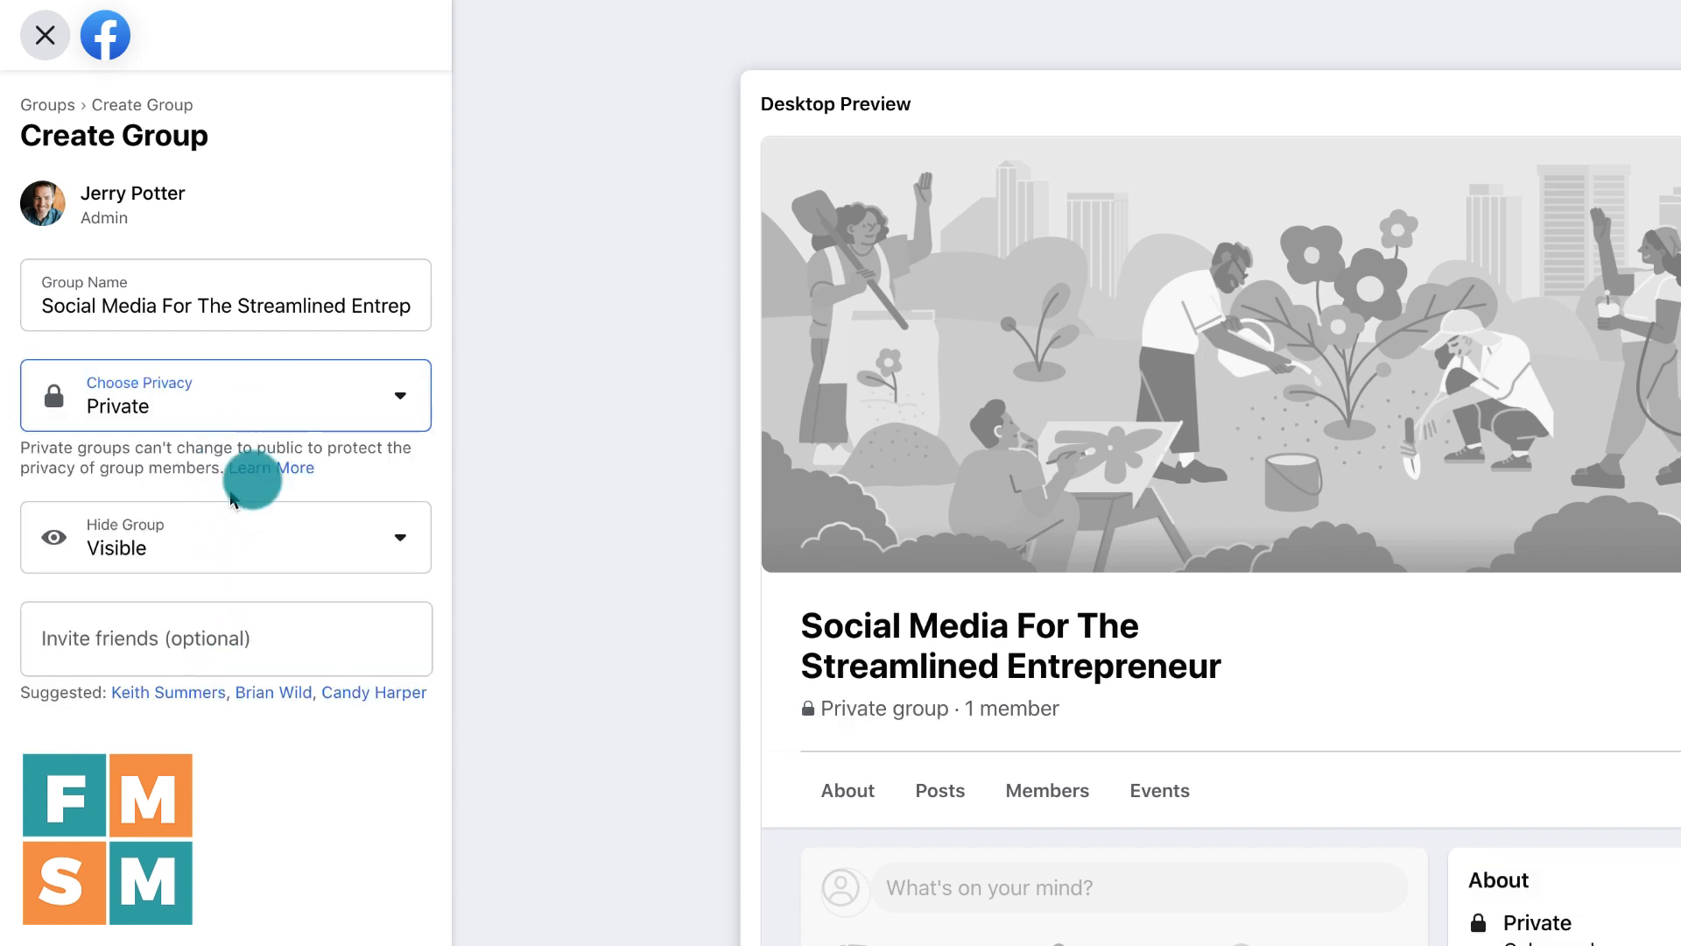
click(251, 543)
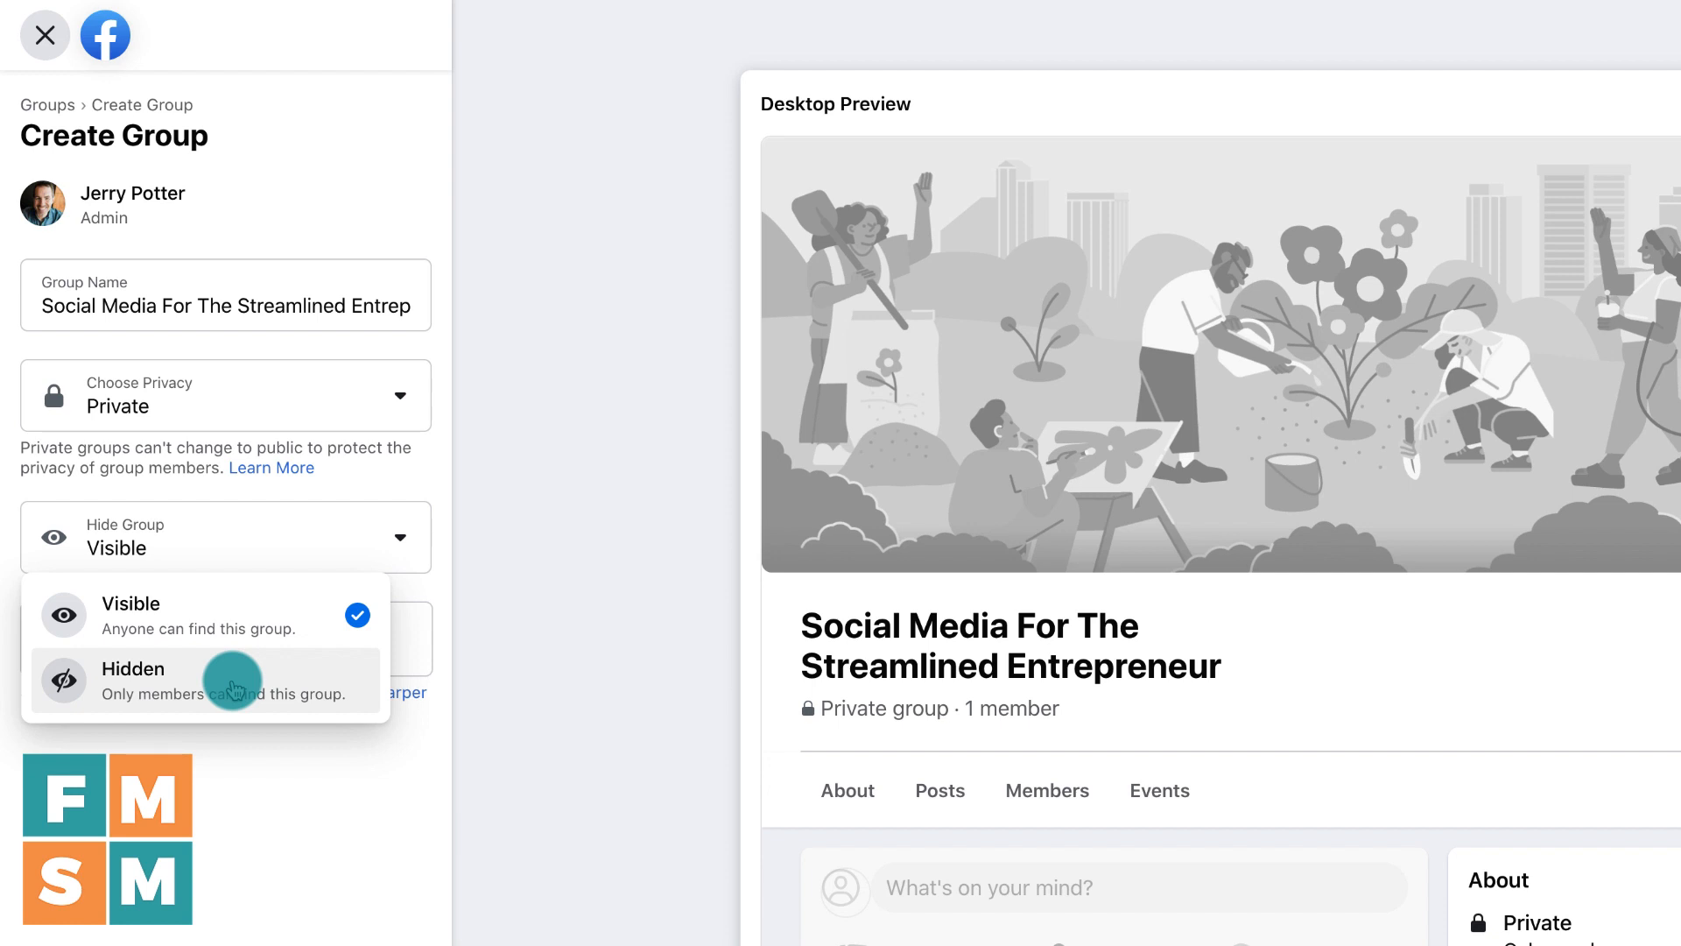
click(368, 616)
click(76, 655)
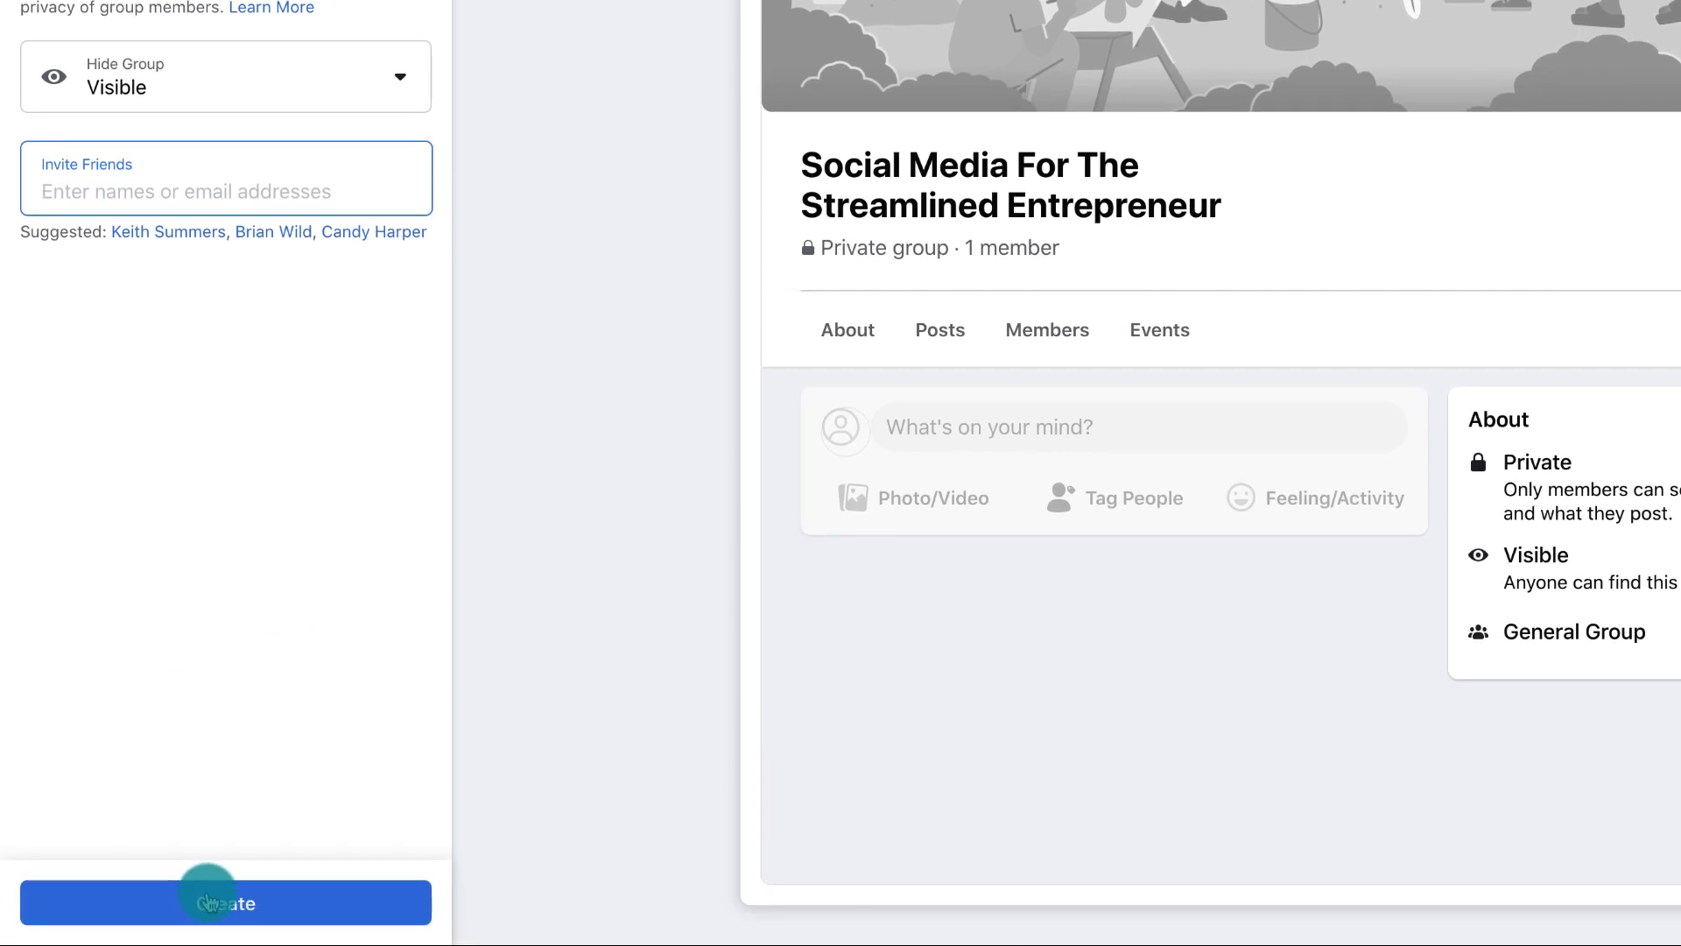
click(208, 902)
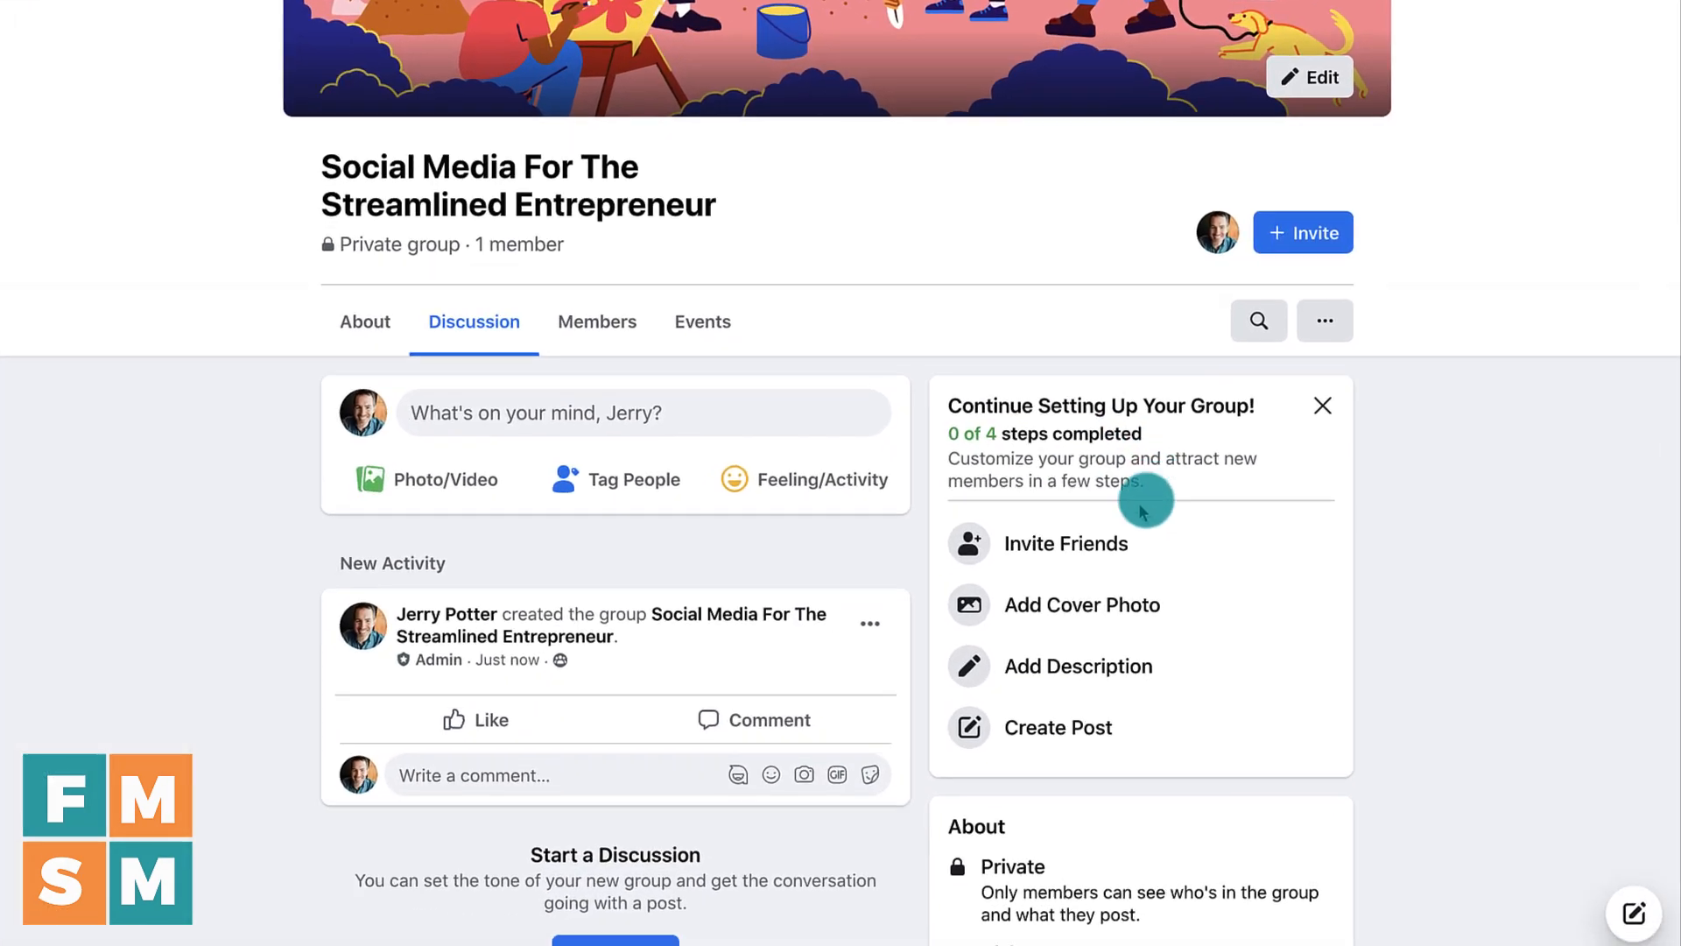
- Examine the options offered for adding a cover photo to the group, and close them without choosing one
scroll(1056, 569, down, 2)
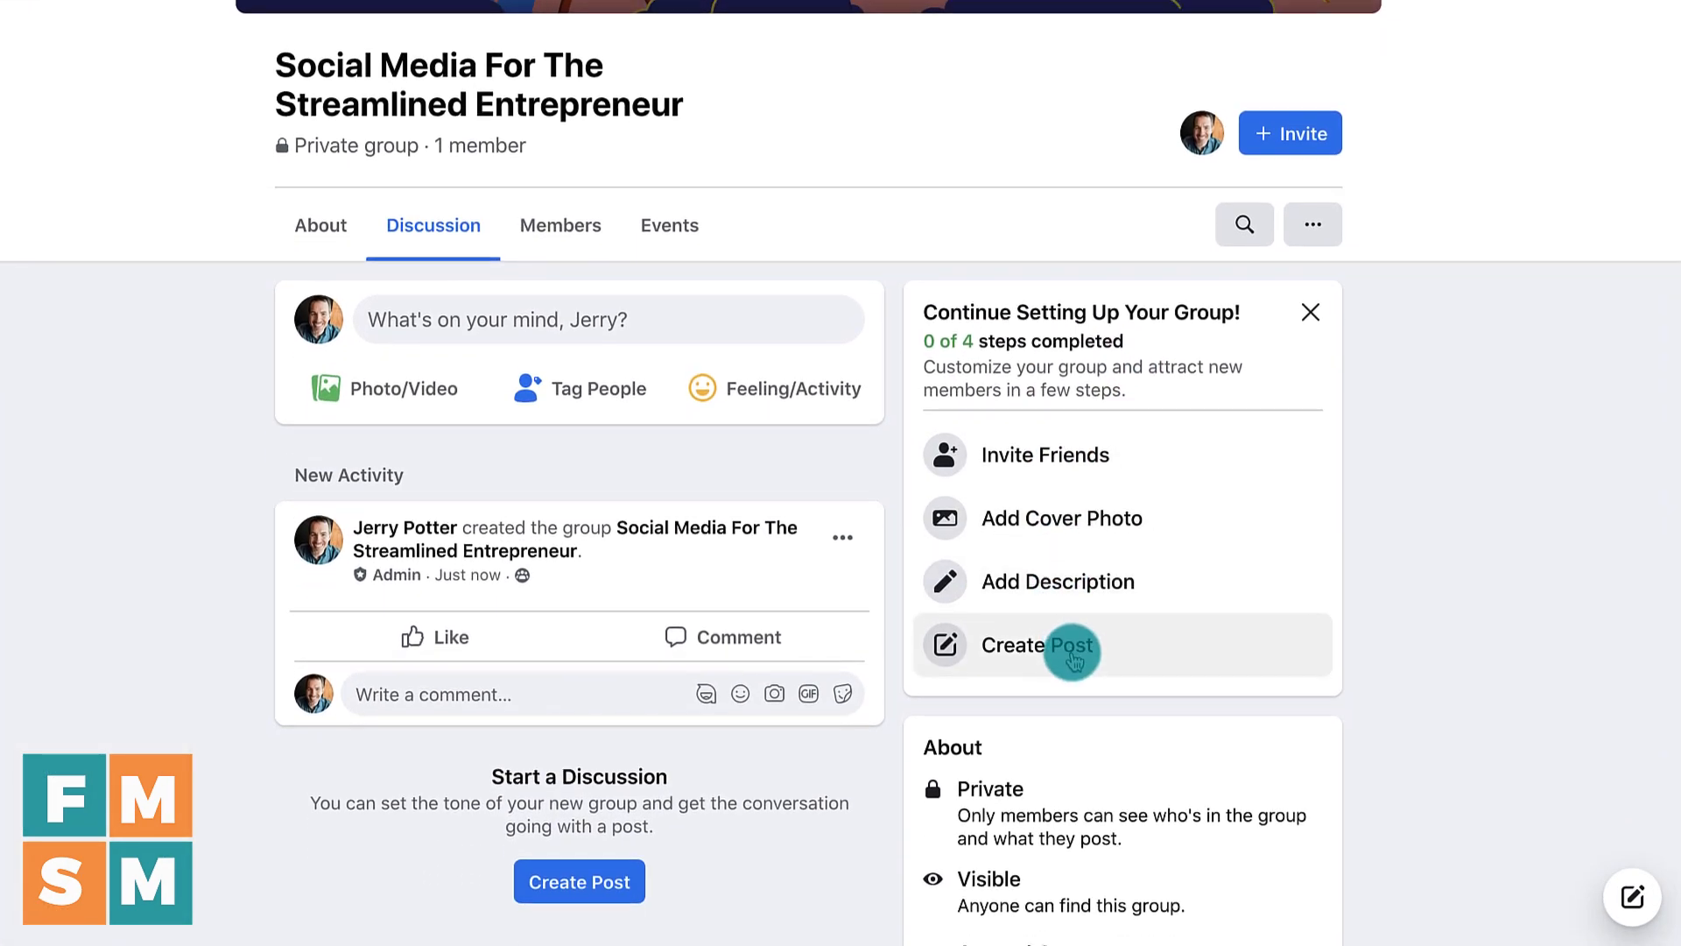
scroll(1077, 643, up, 2)
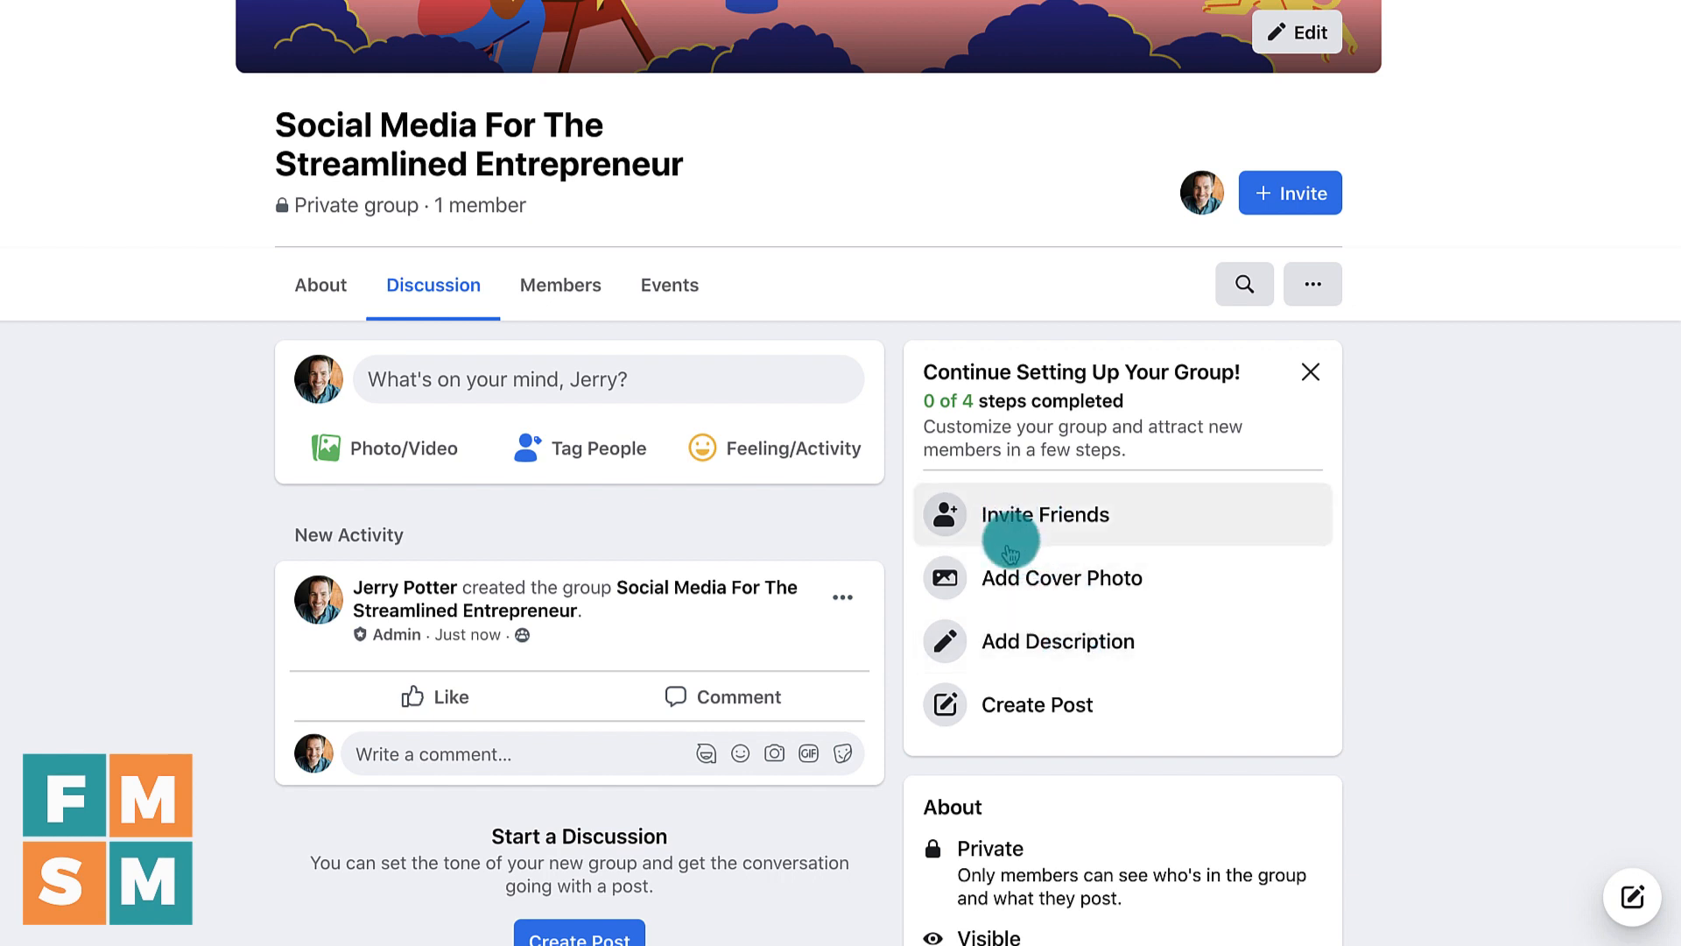
click(1023, 578)
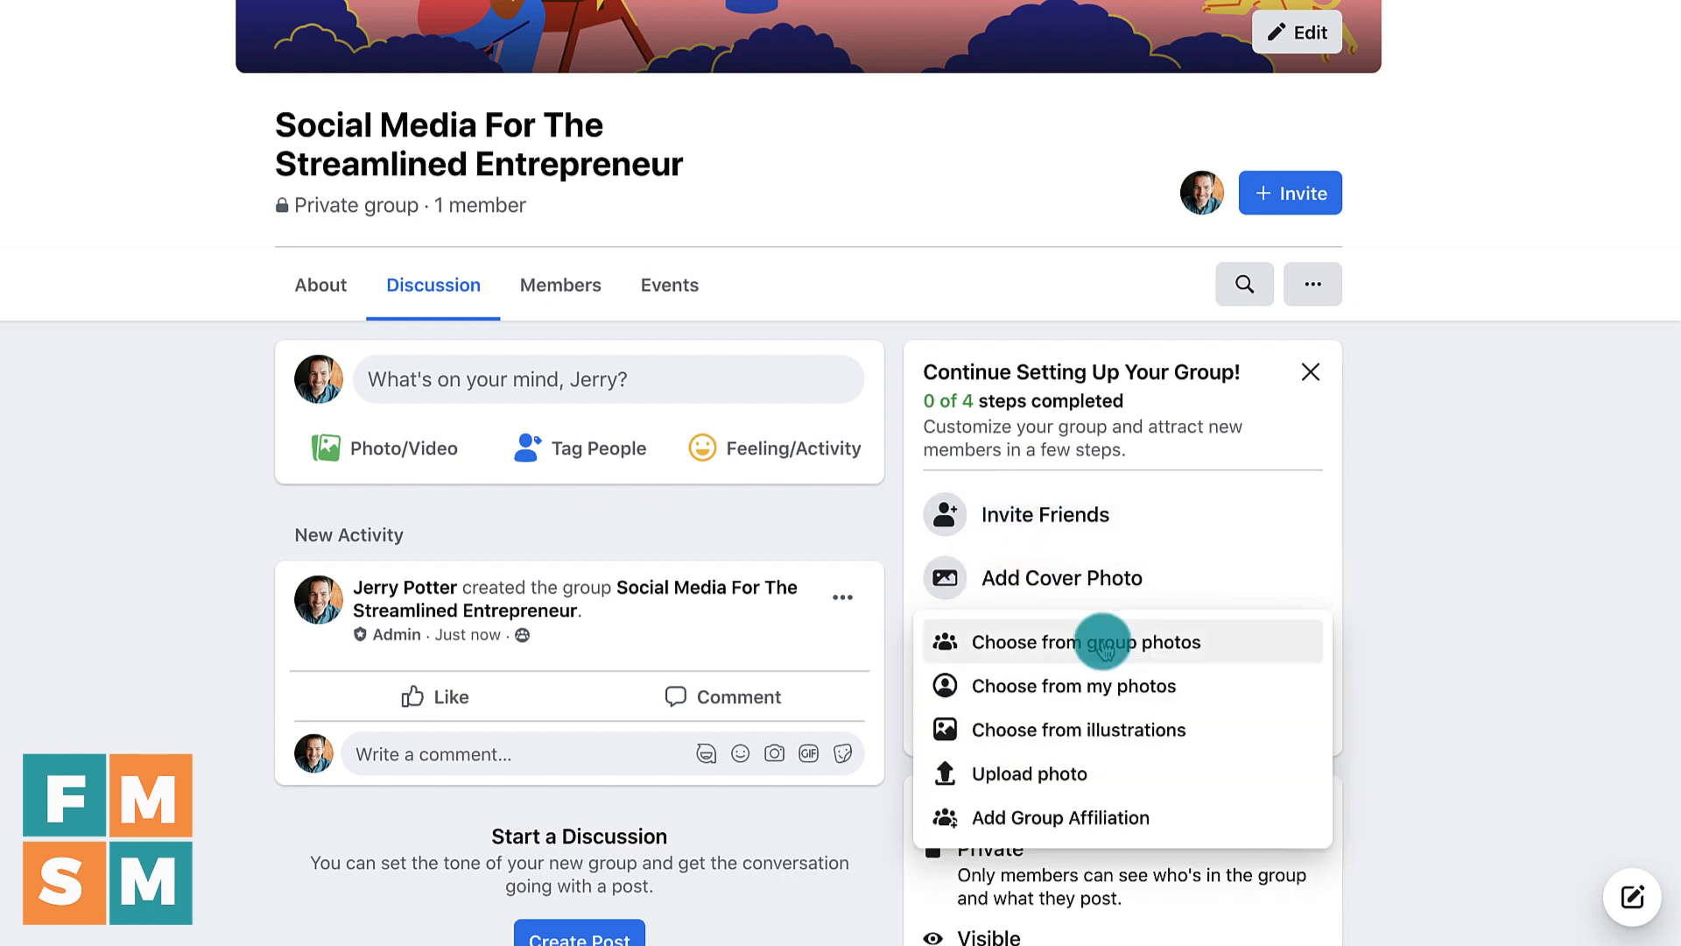
scroll(1094, 744, down, 1)
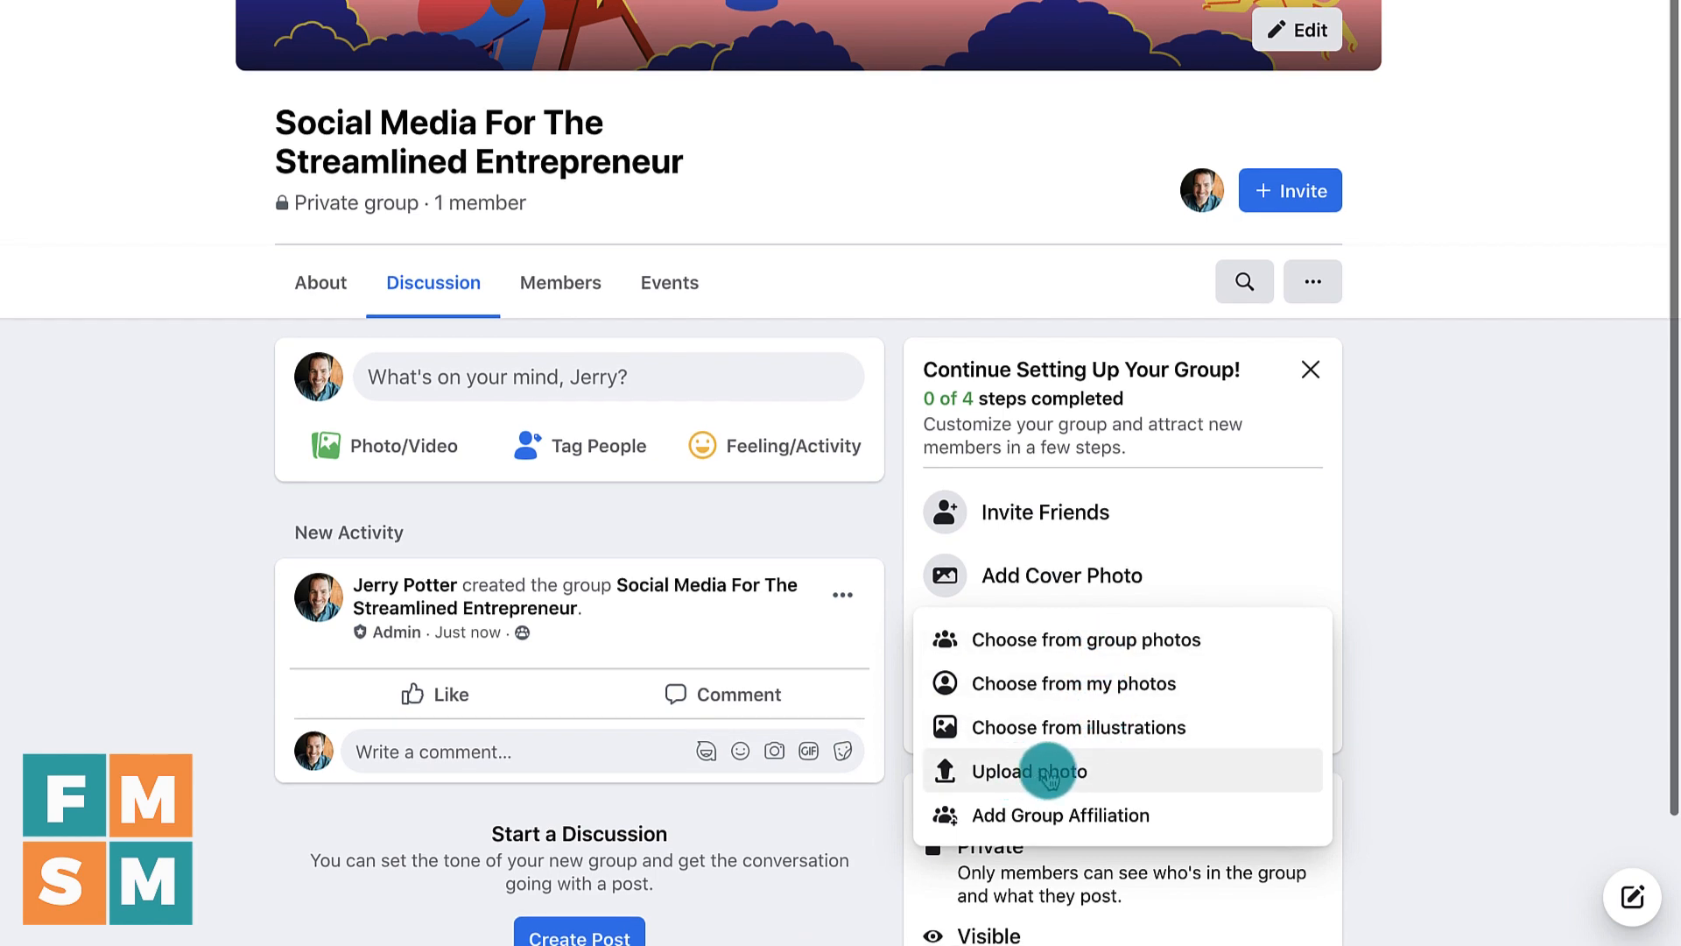
click(1083, 729)
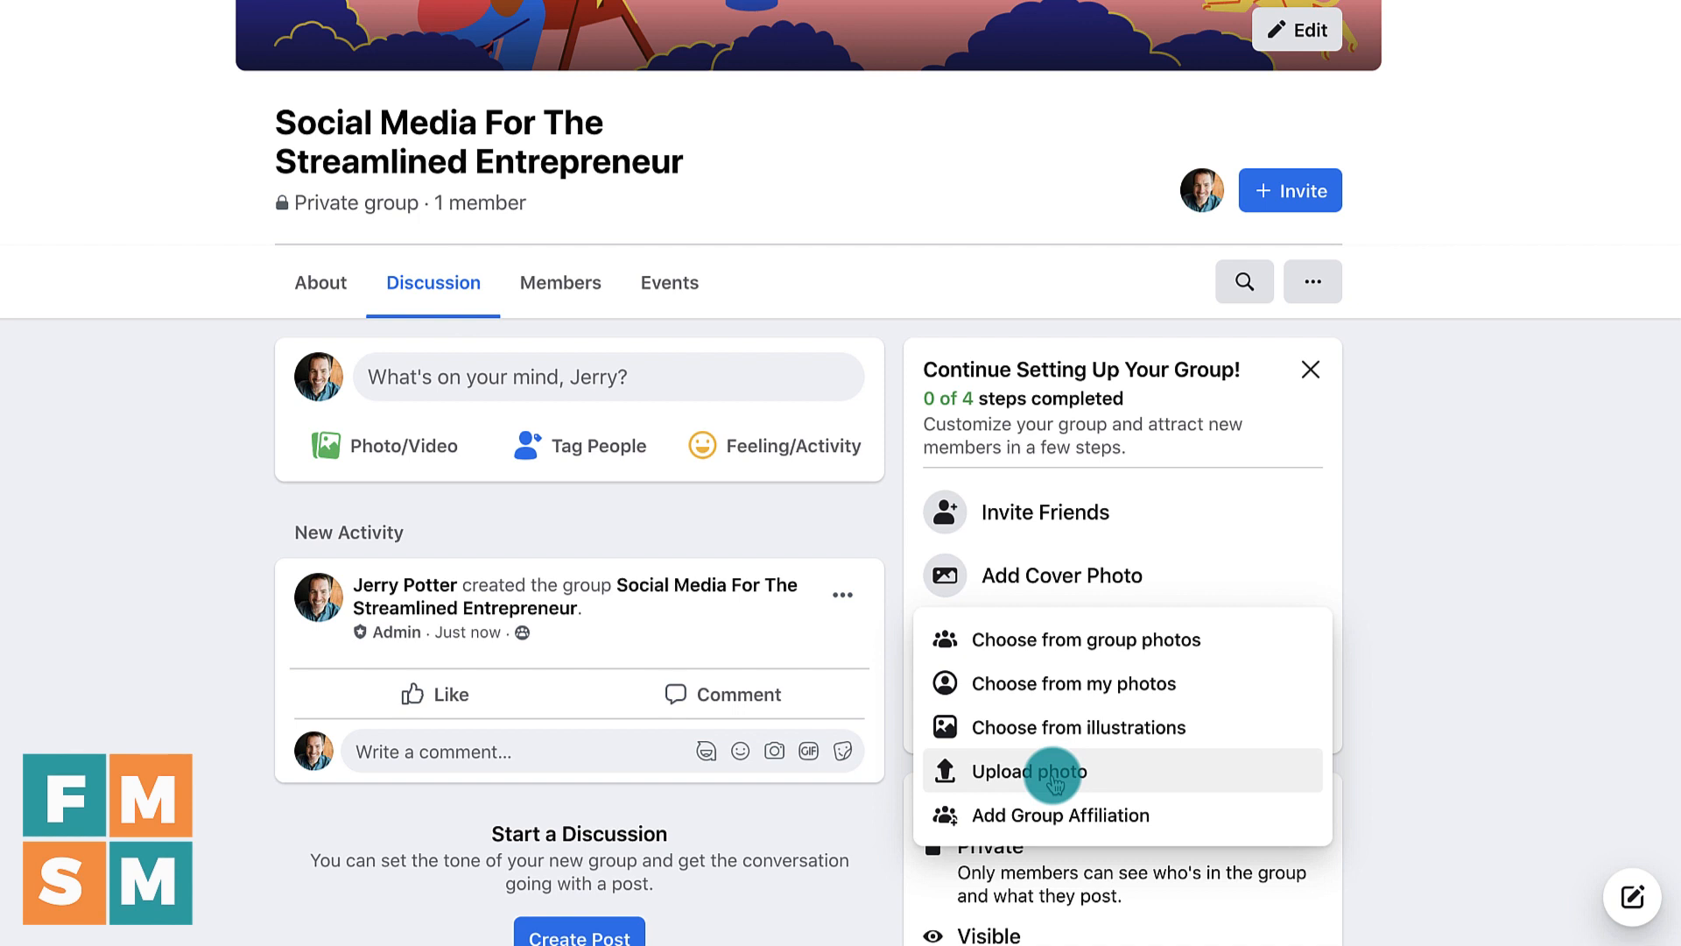
key(Escape)
- Add the group description "This group is for people looking to grow on social media without wasting time on the fluff that makes little-to-no-difference."
click(1085, 642)
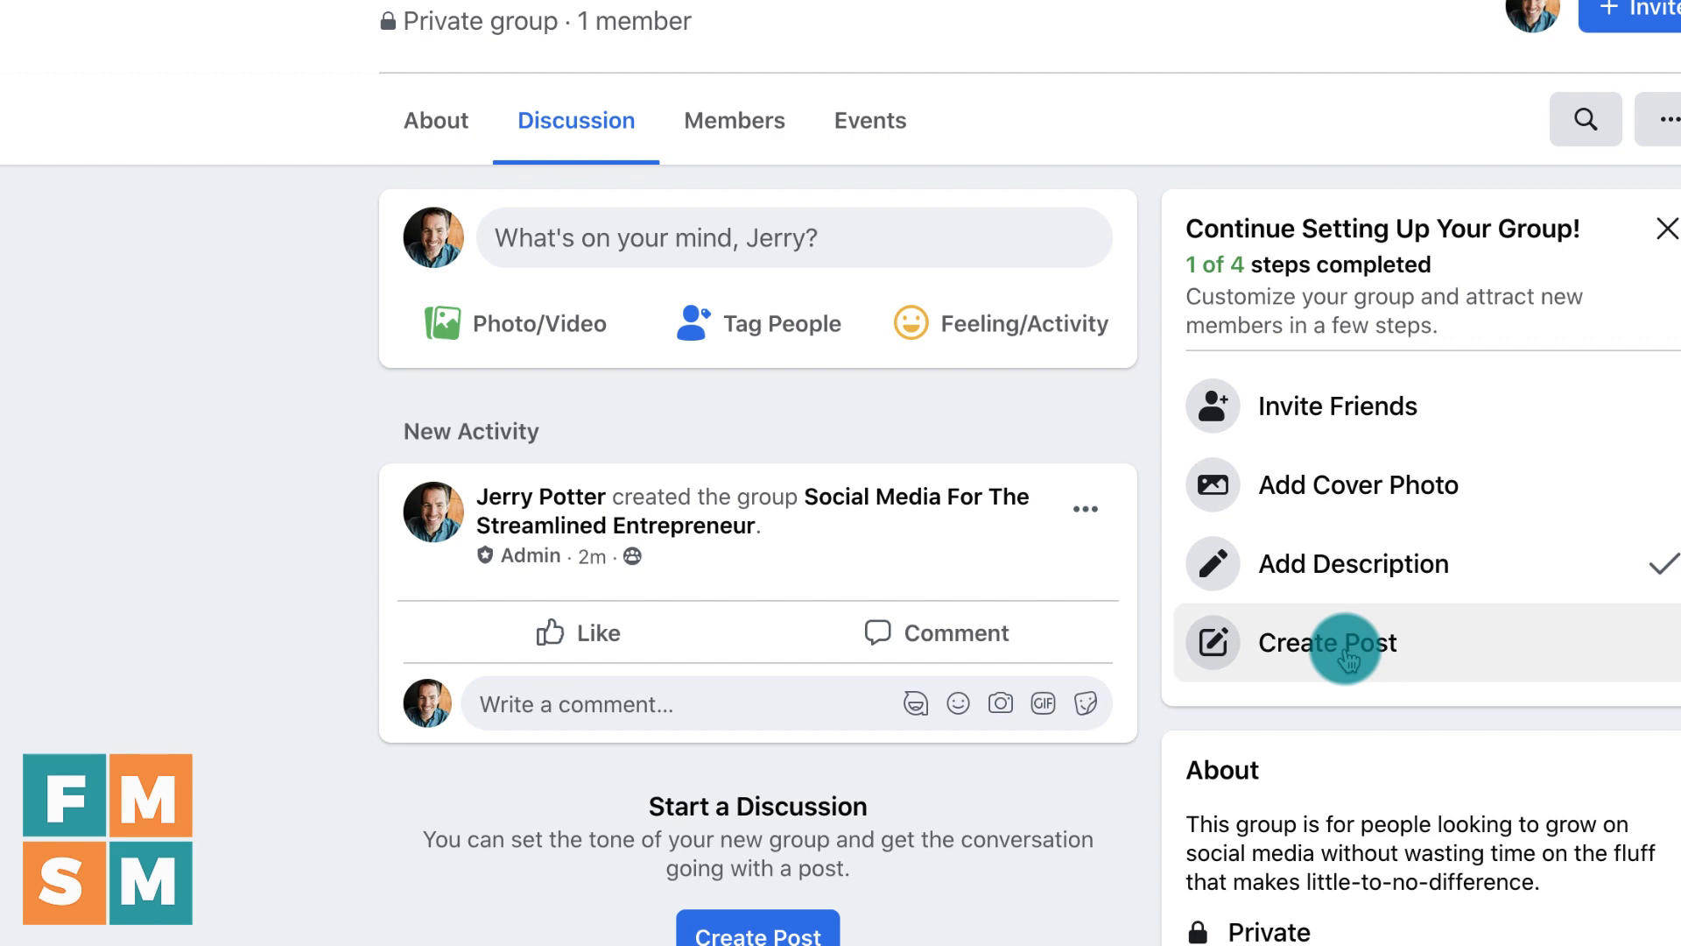
scroll(875, 795, down, 3)
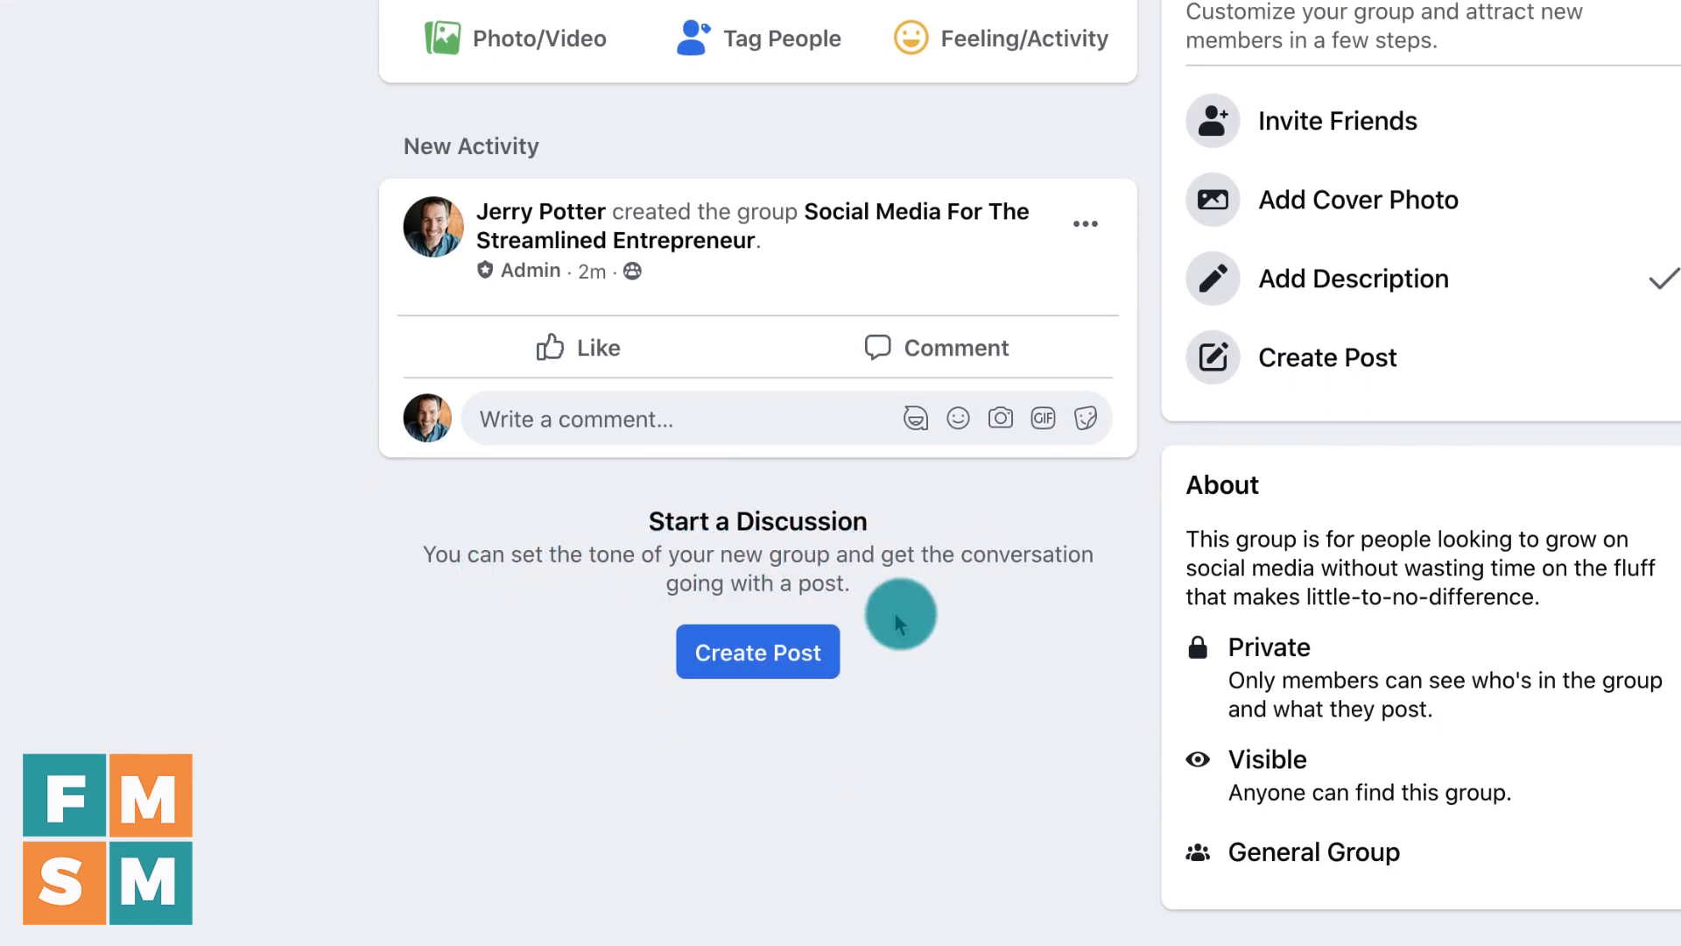
scroll(897, 628, up, 3)
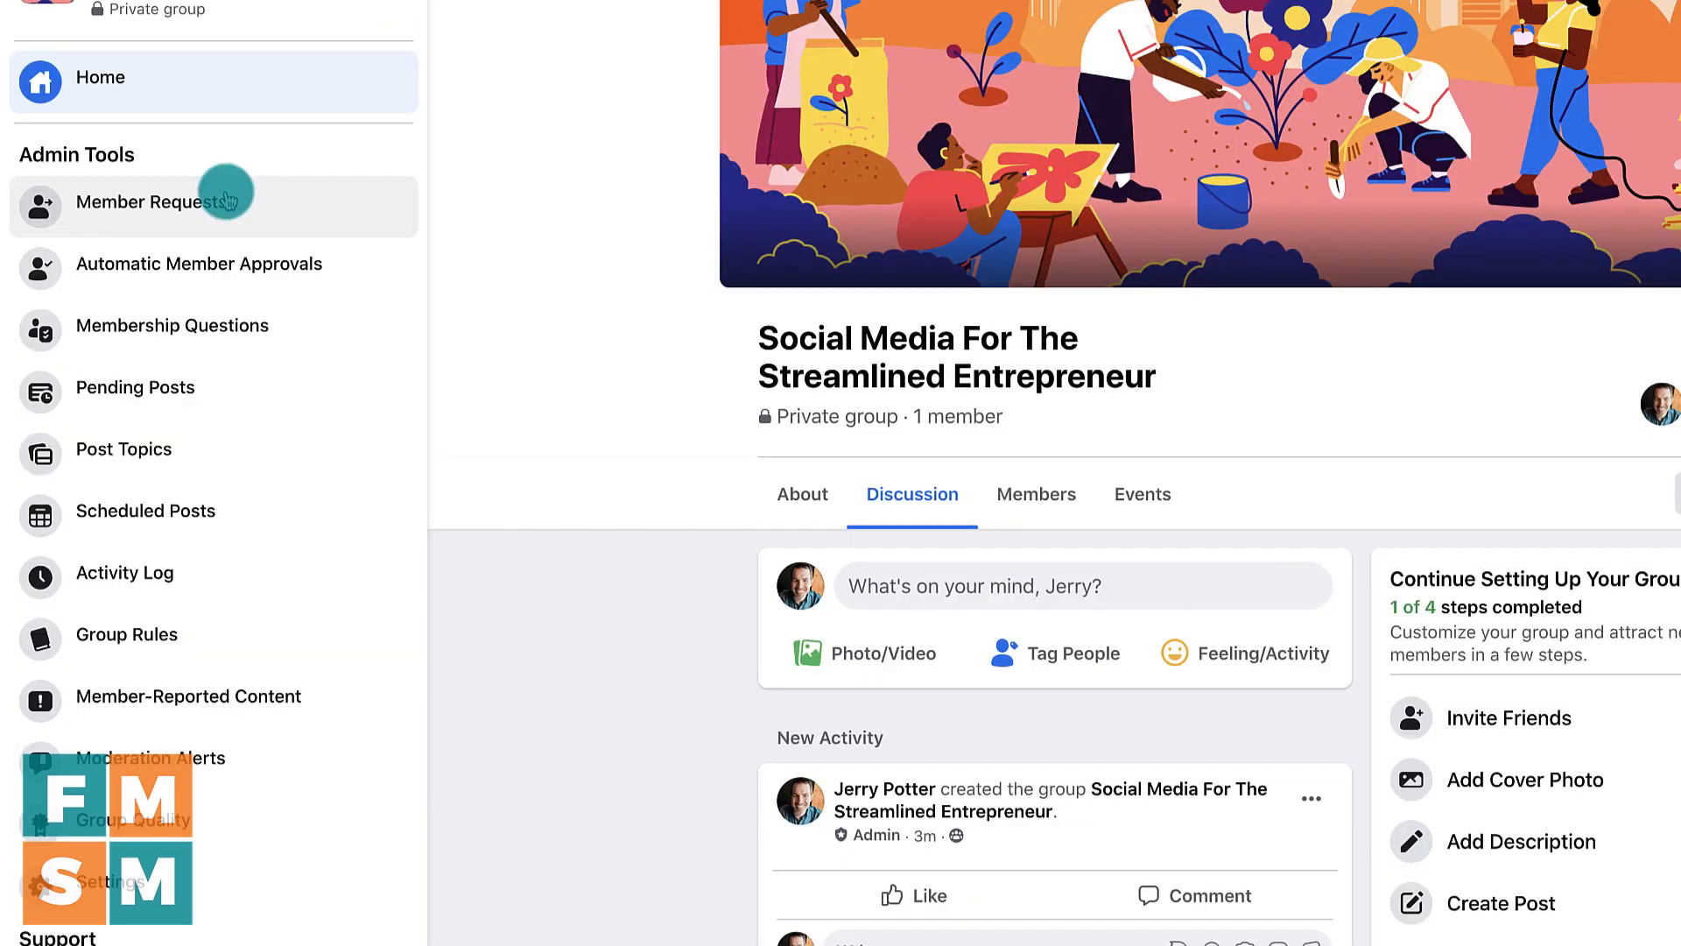
- Examine the criteria for automatic member approvals, including the friends requirement and the choices for time on Facebook, and cancel without saving
click(226, 283)
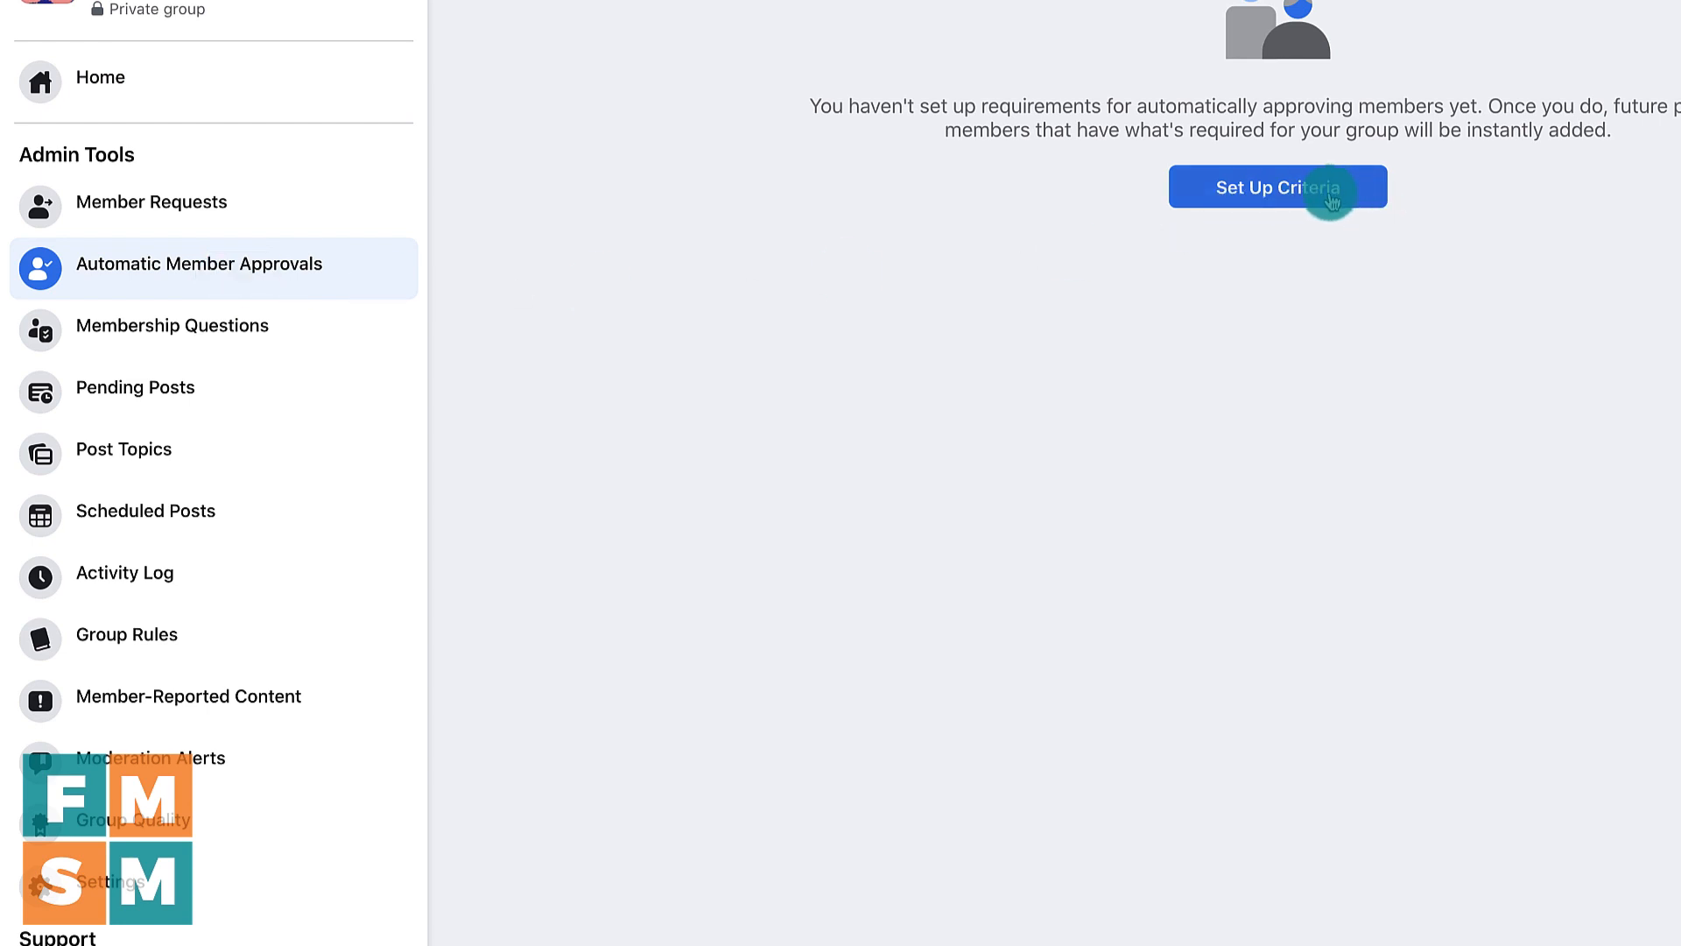
click(1330, 200)
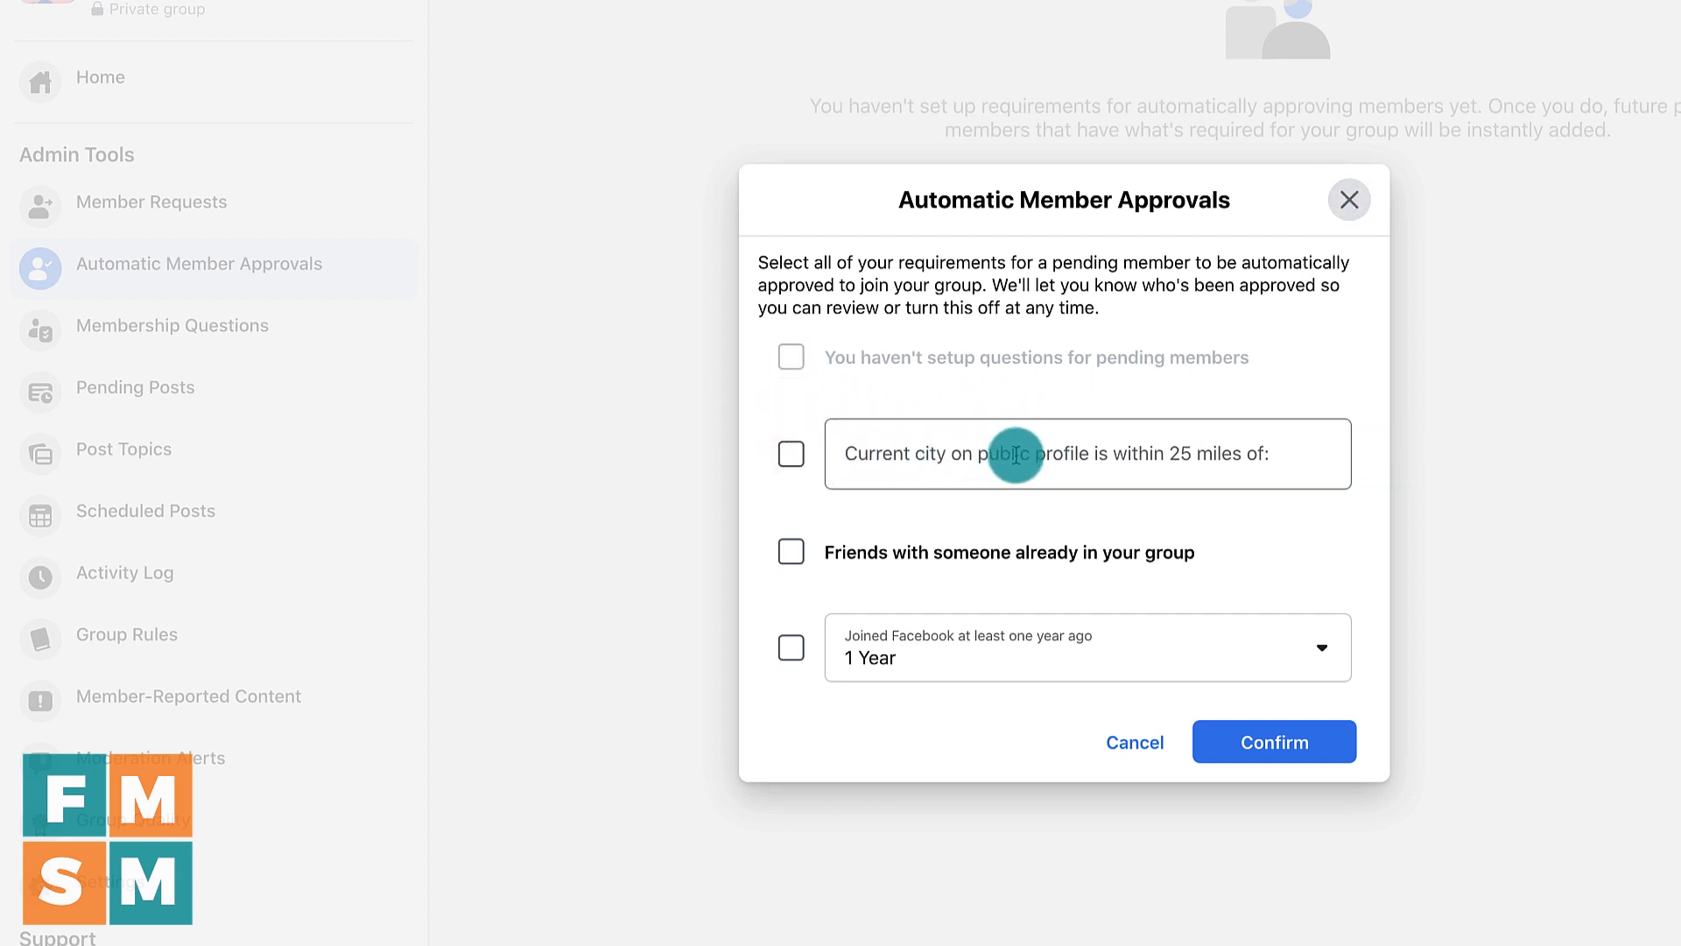
click(1084, 453)
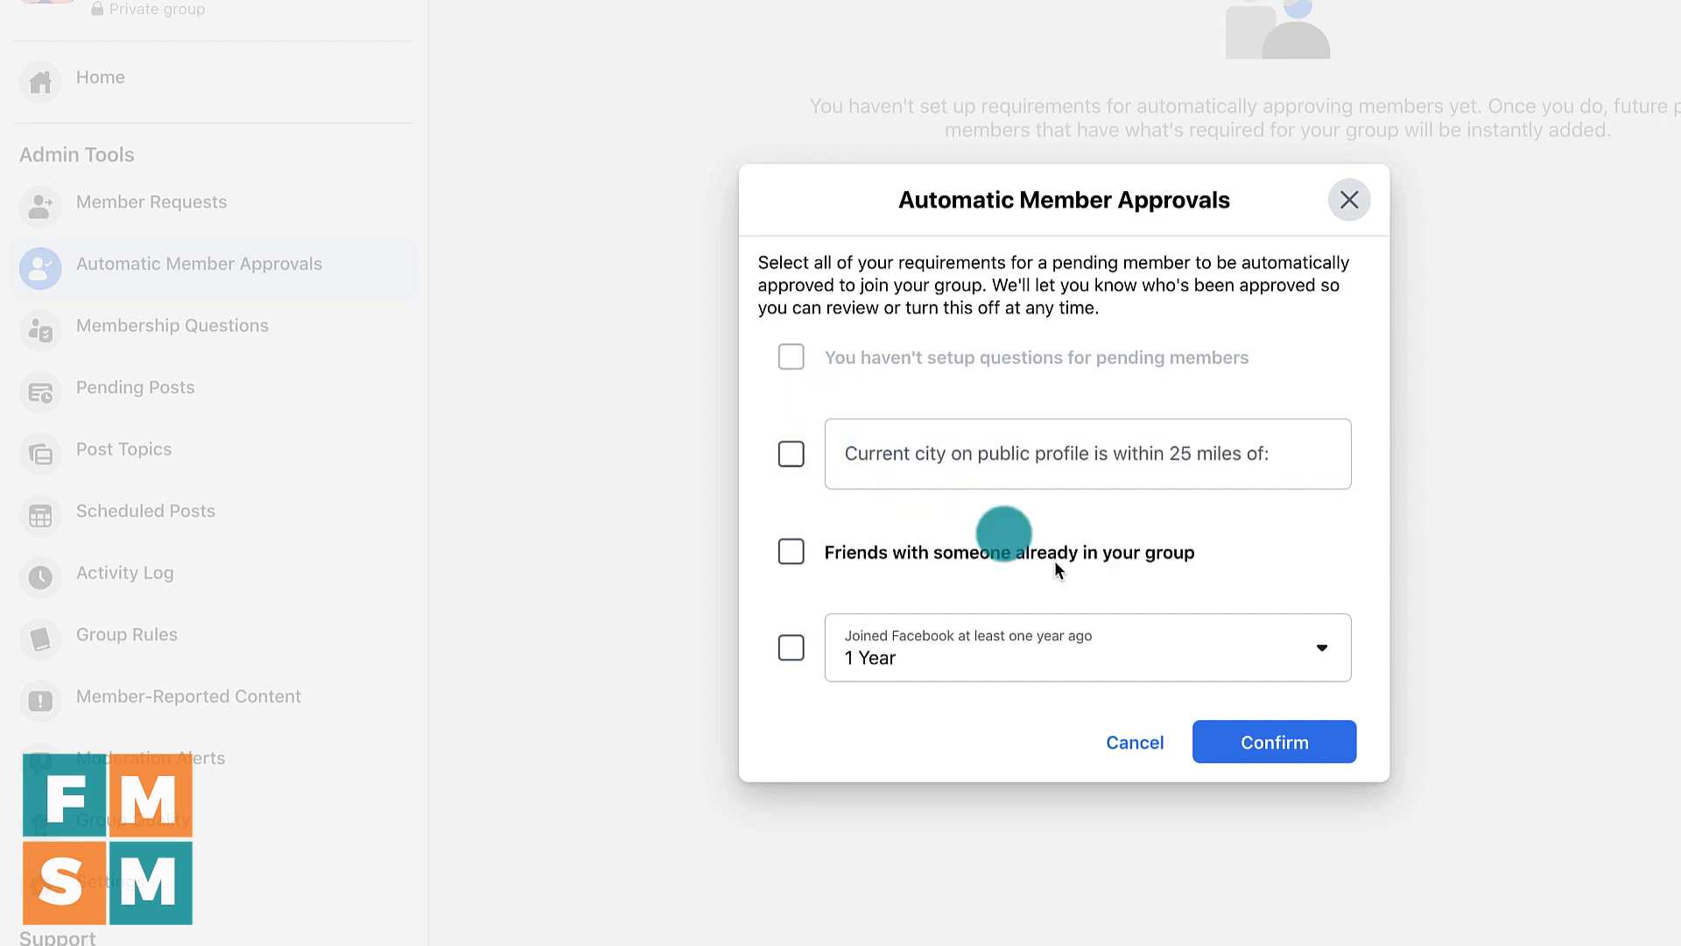
click(792, 553)
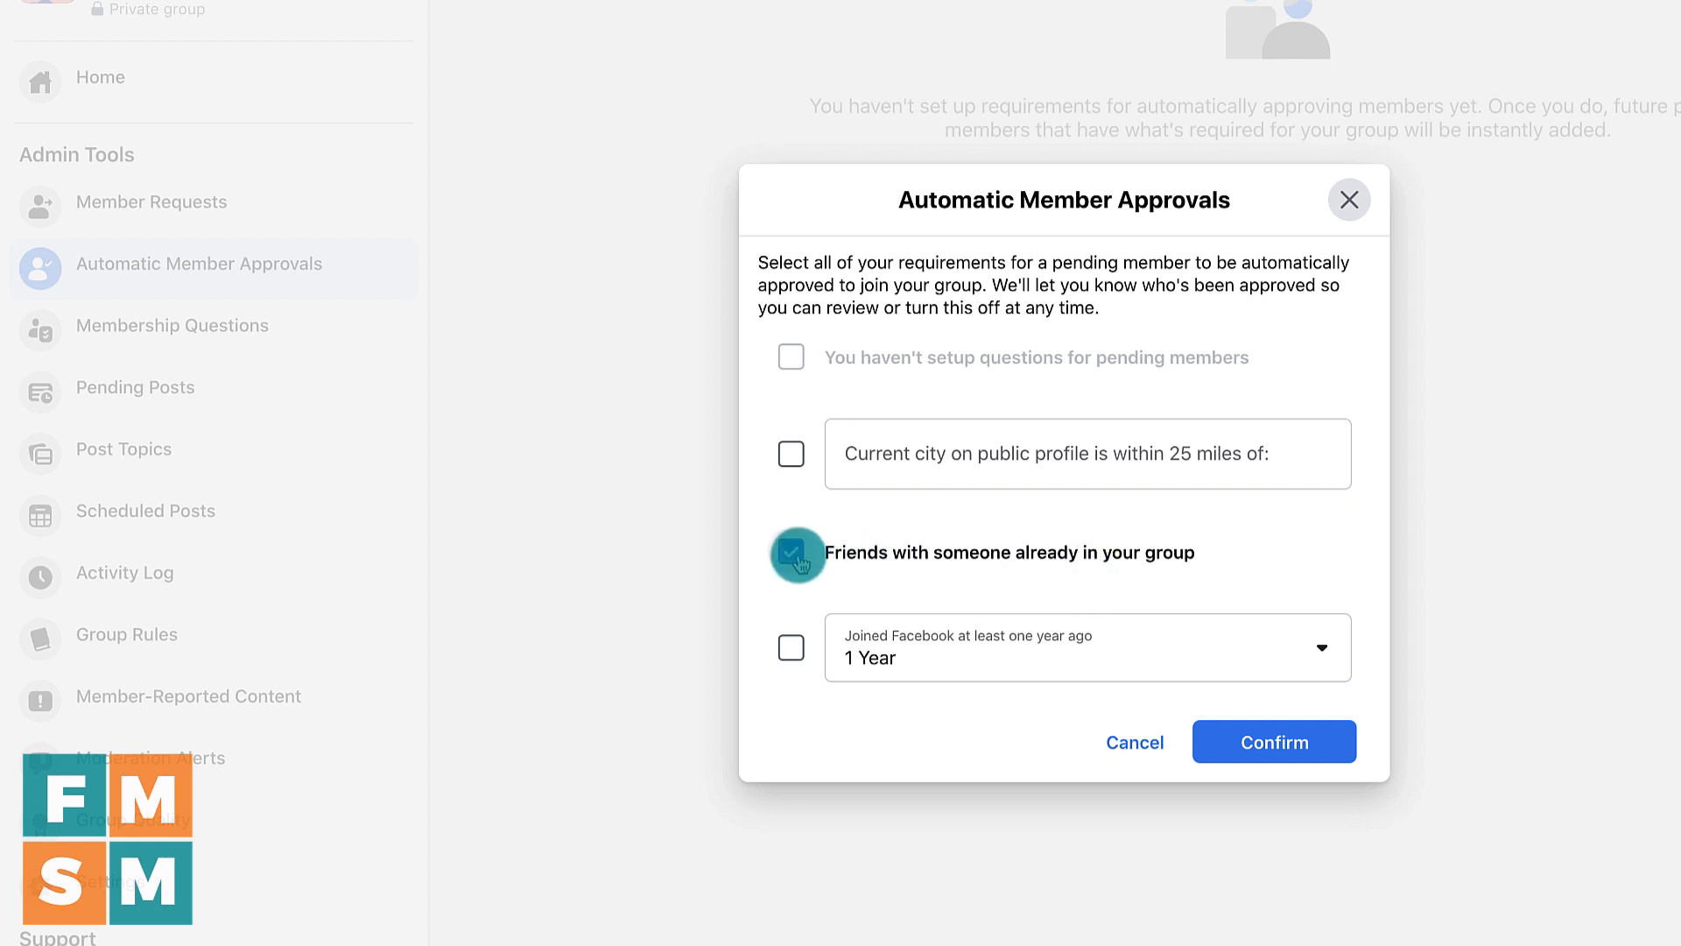
click(795, 555)
click(926, 670)
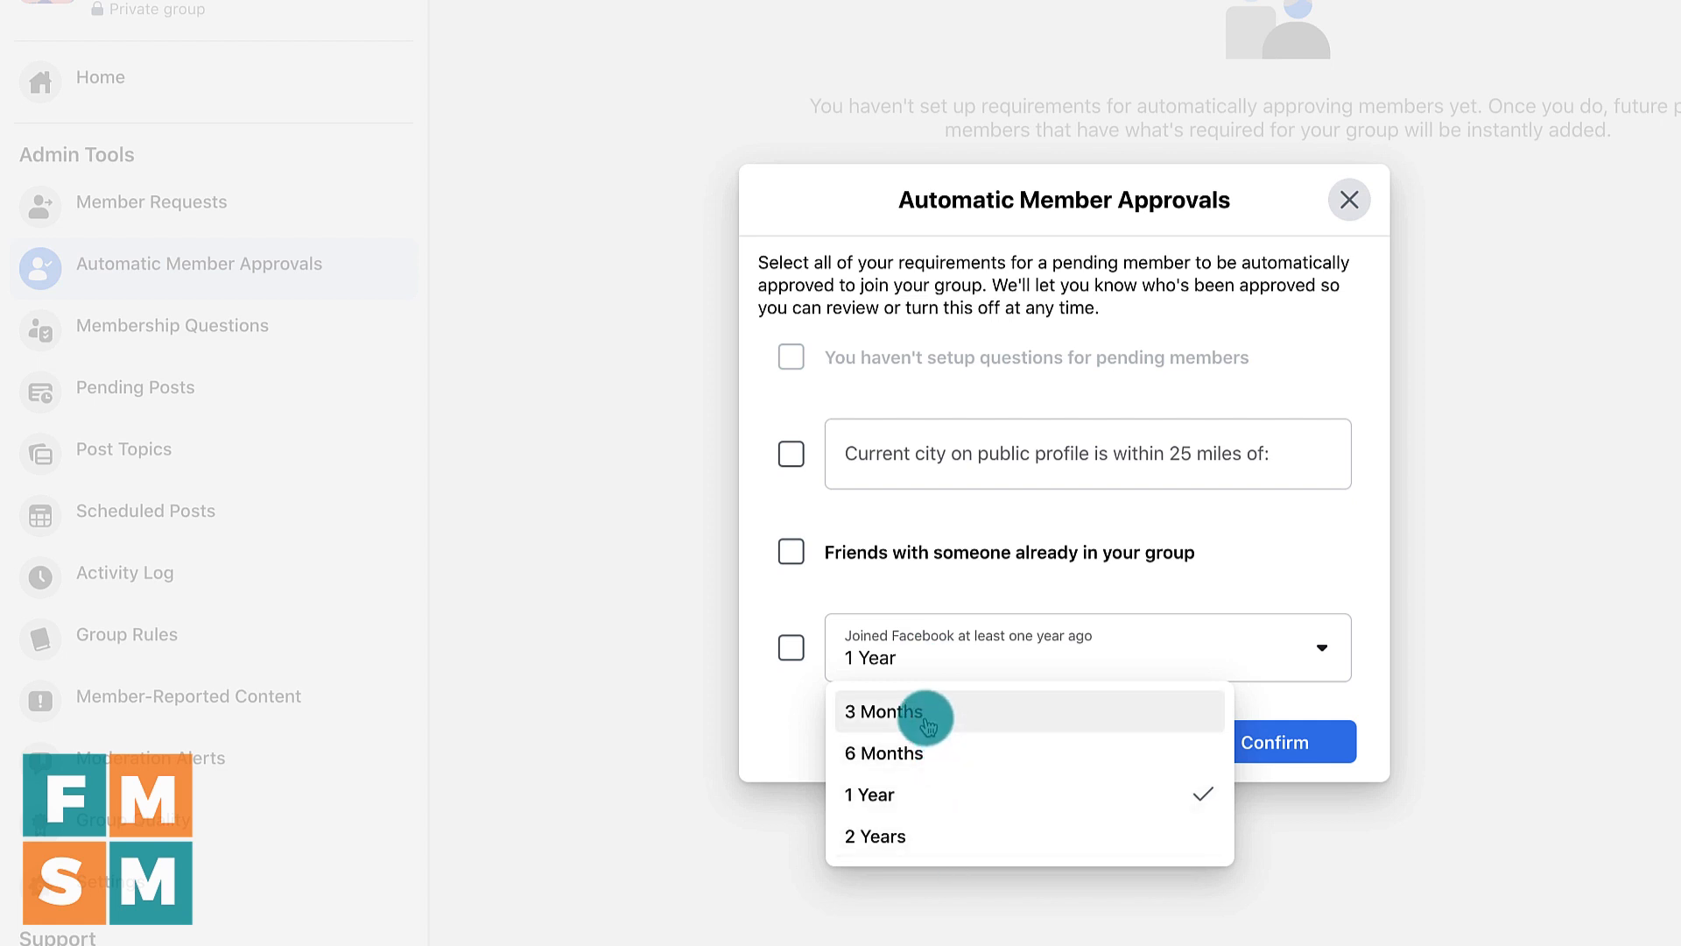
click(776, 735)
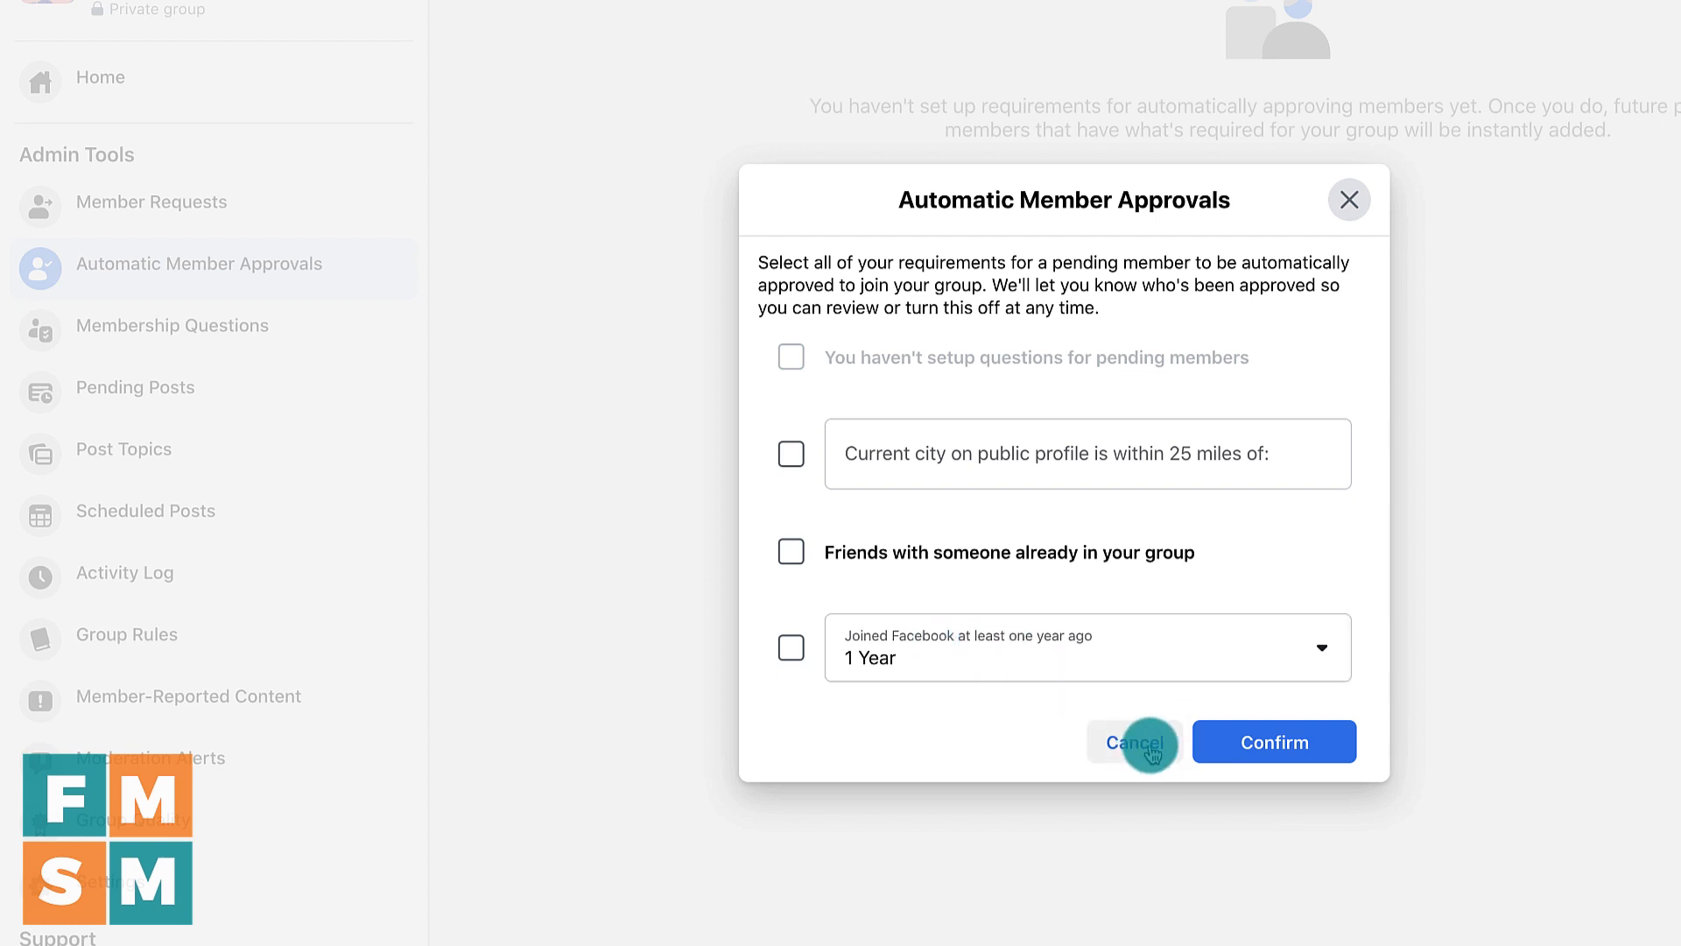
click(1152, 751)
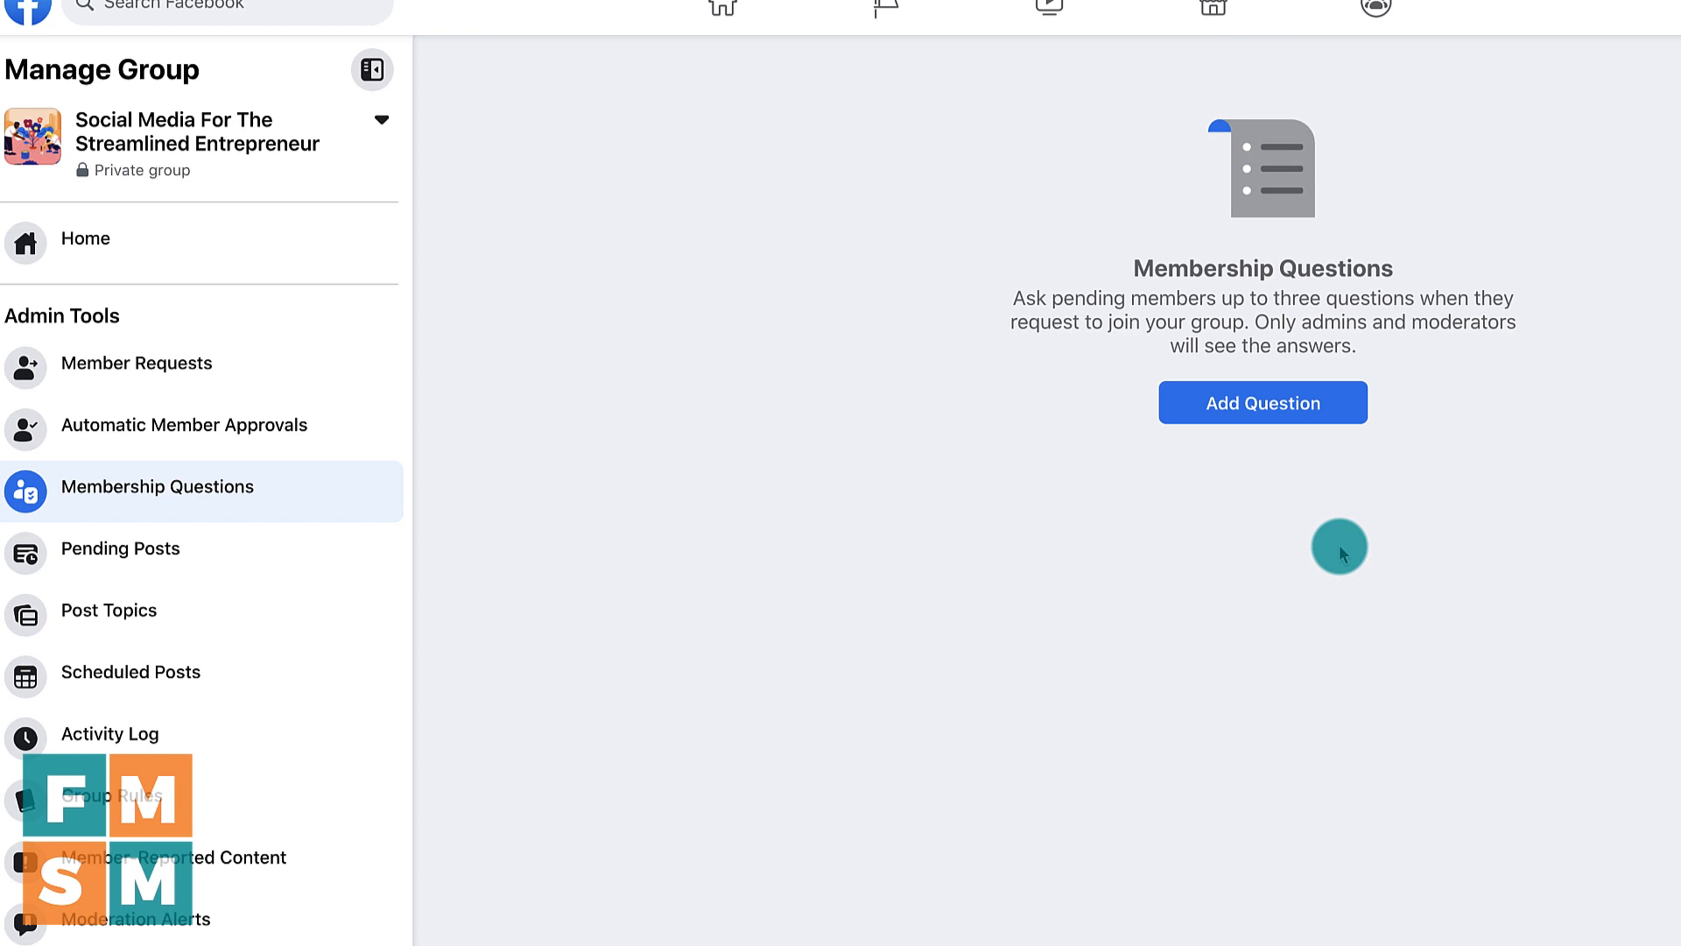
- Examine the answer types available for a new membership question, and cancel the question
click(1276, 424)
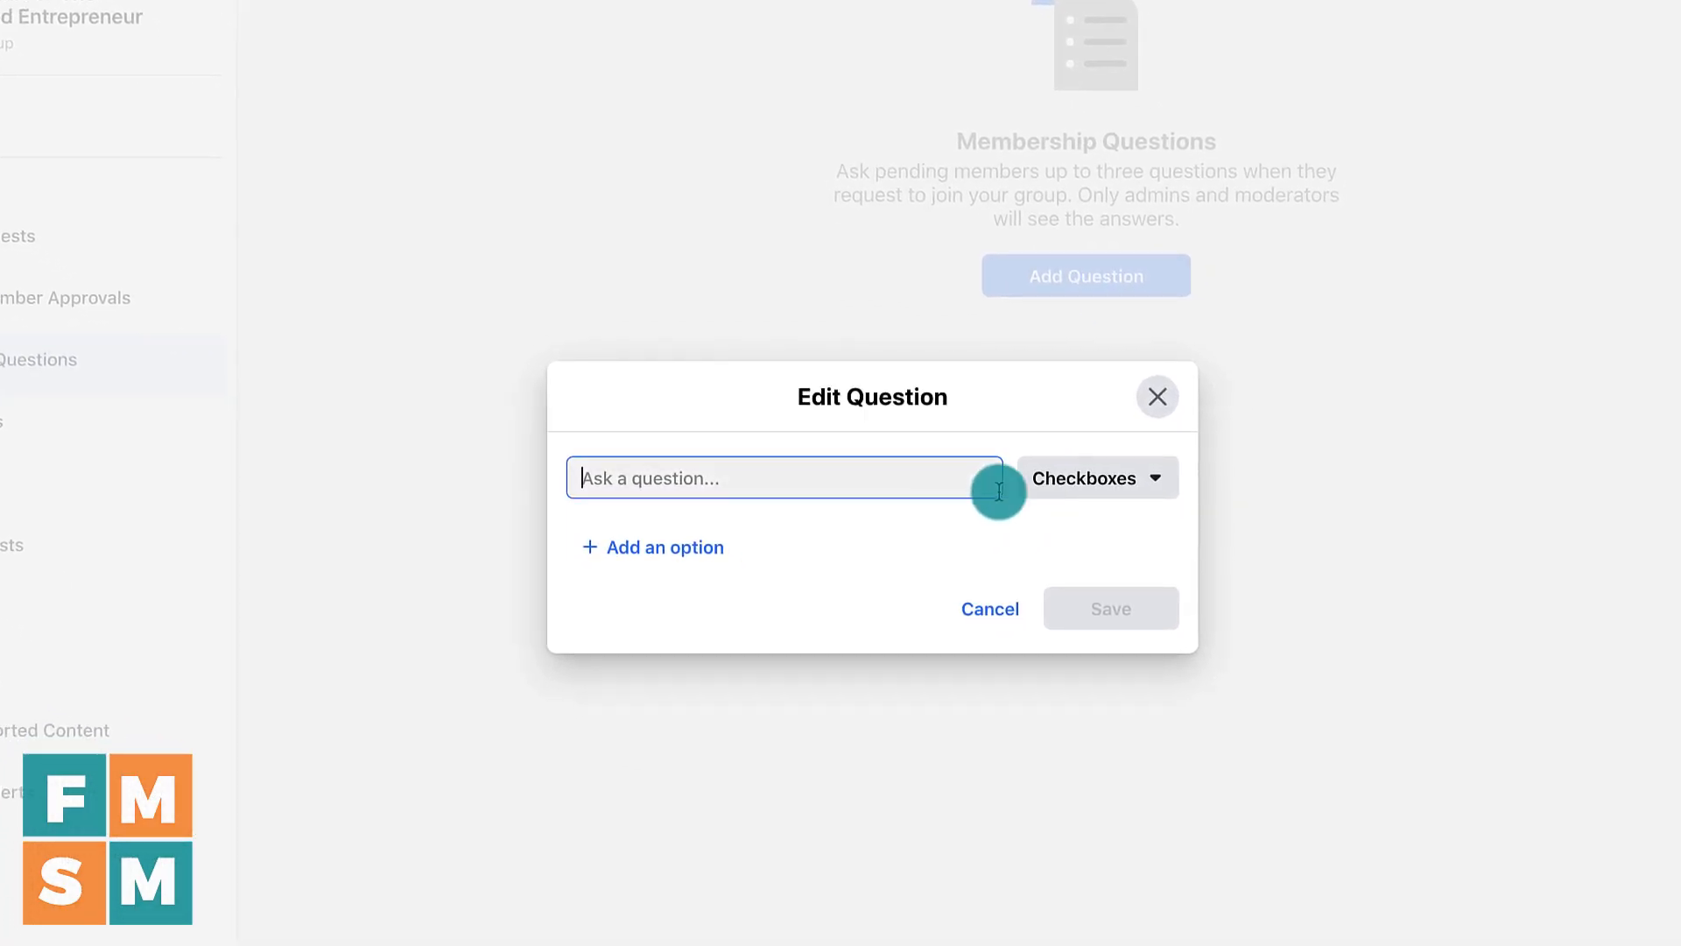
click(1095, 482)
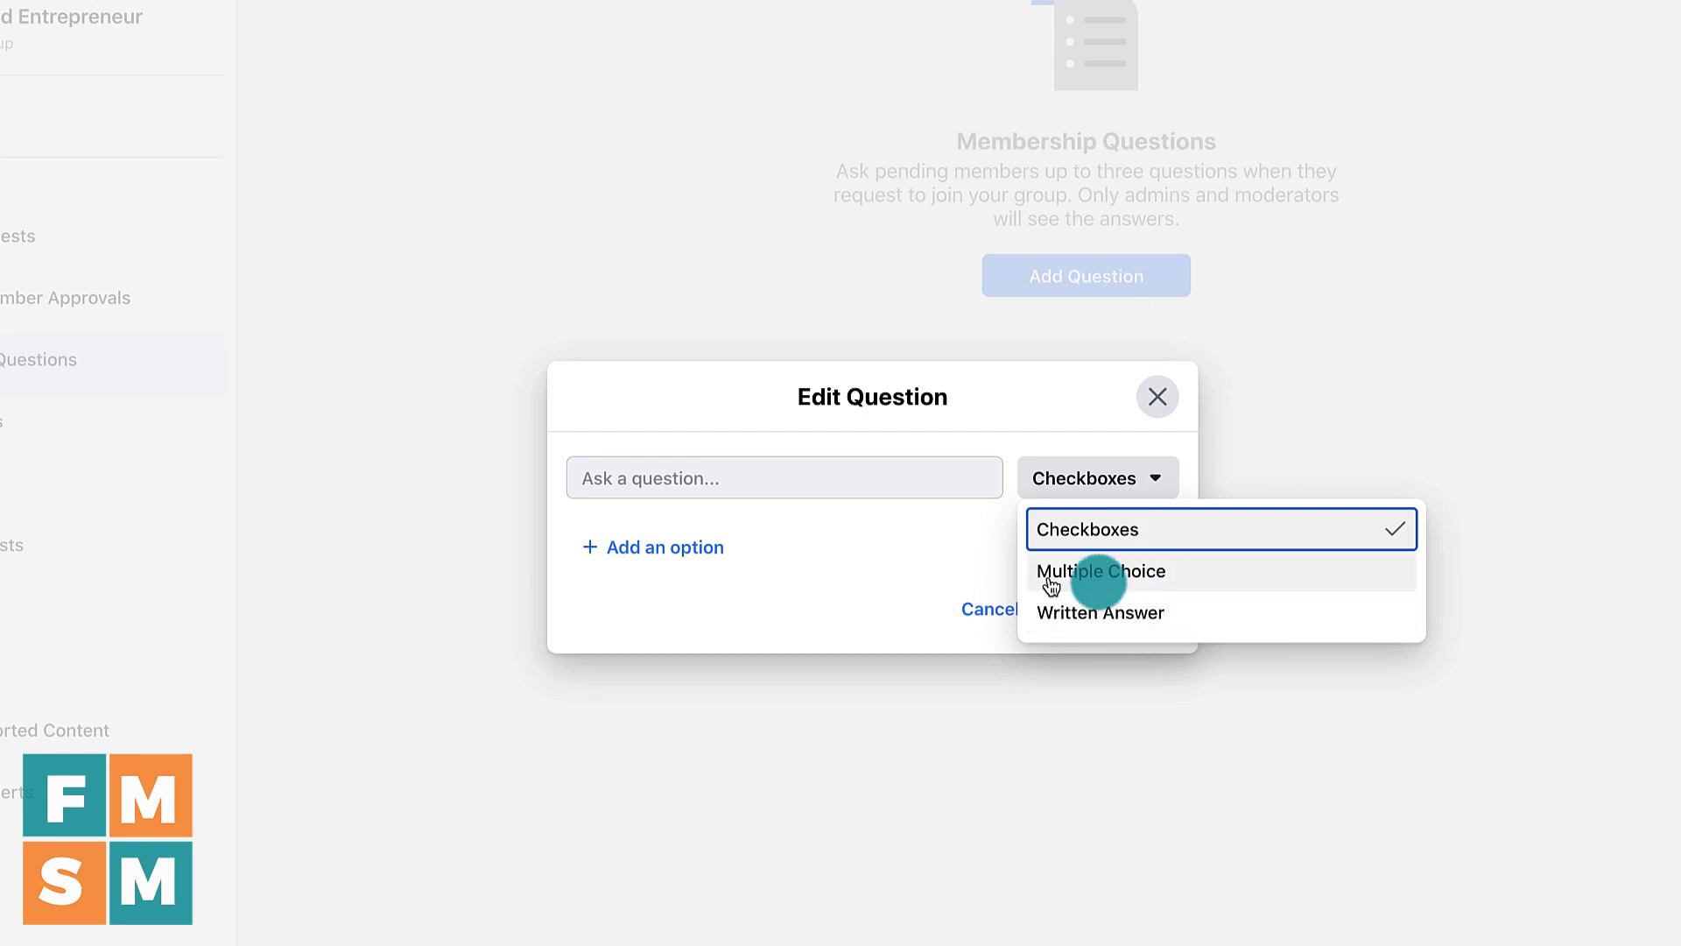
click(963, 555)
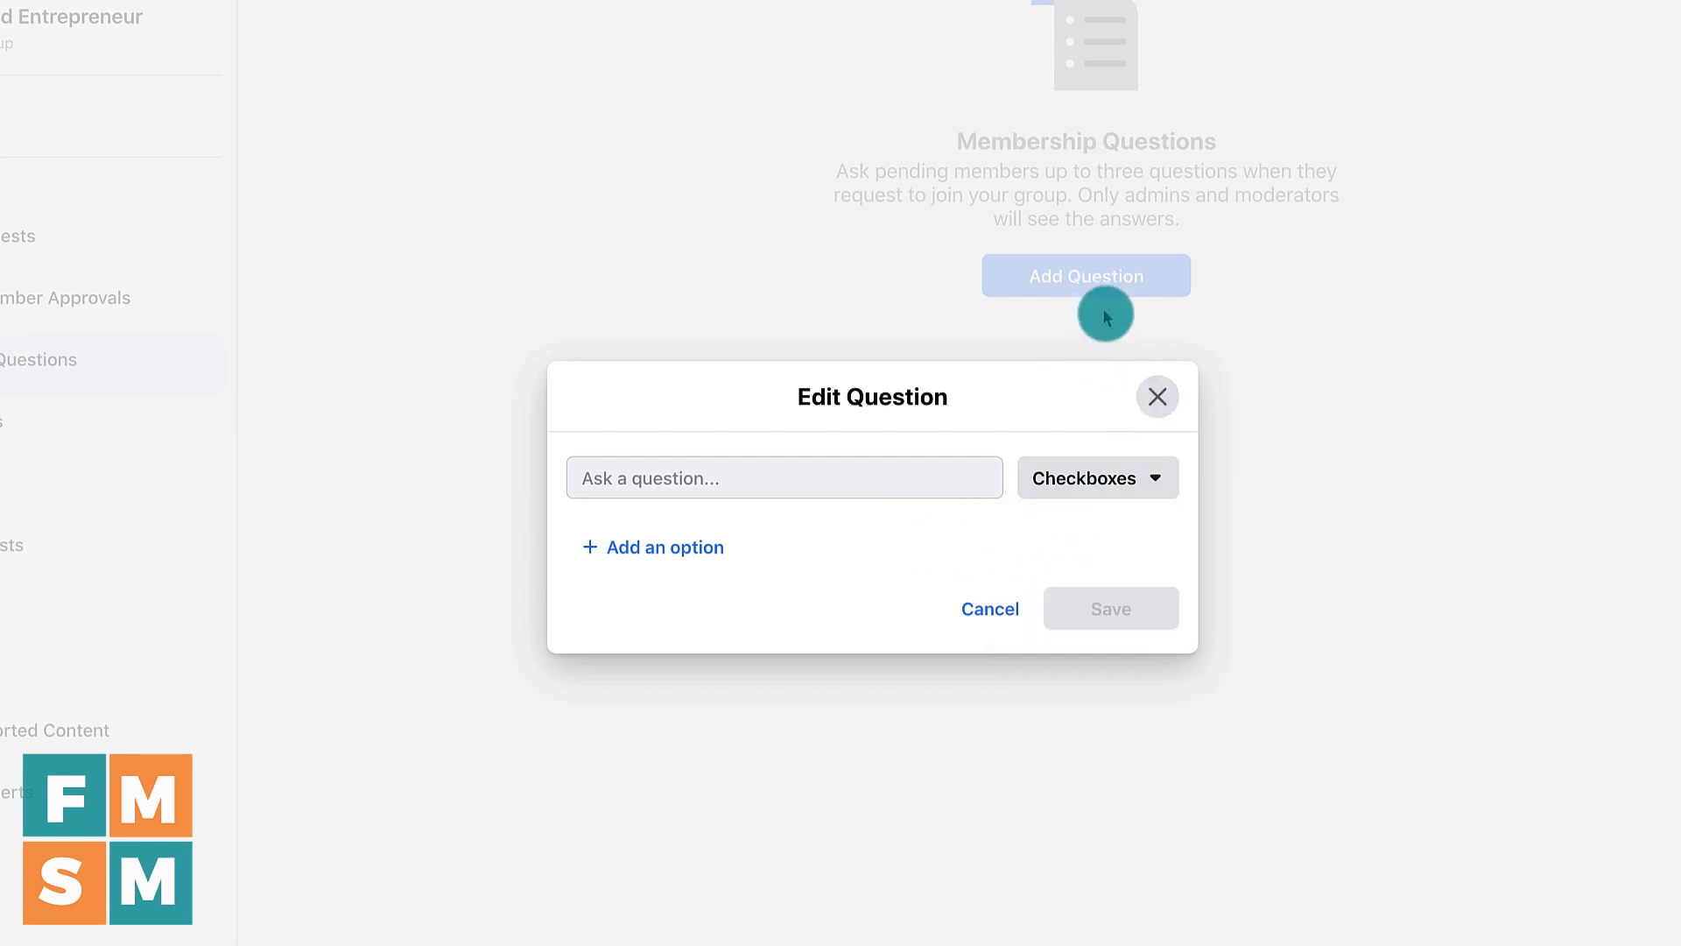
click(992, 613)
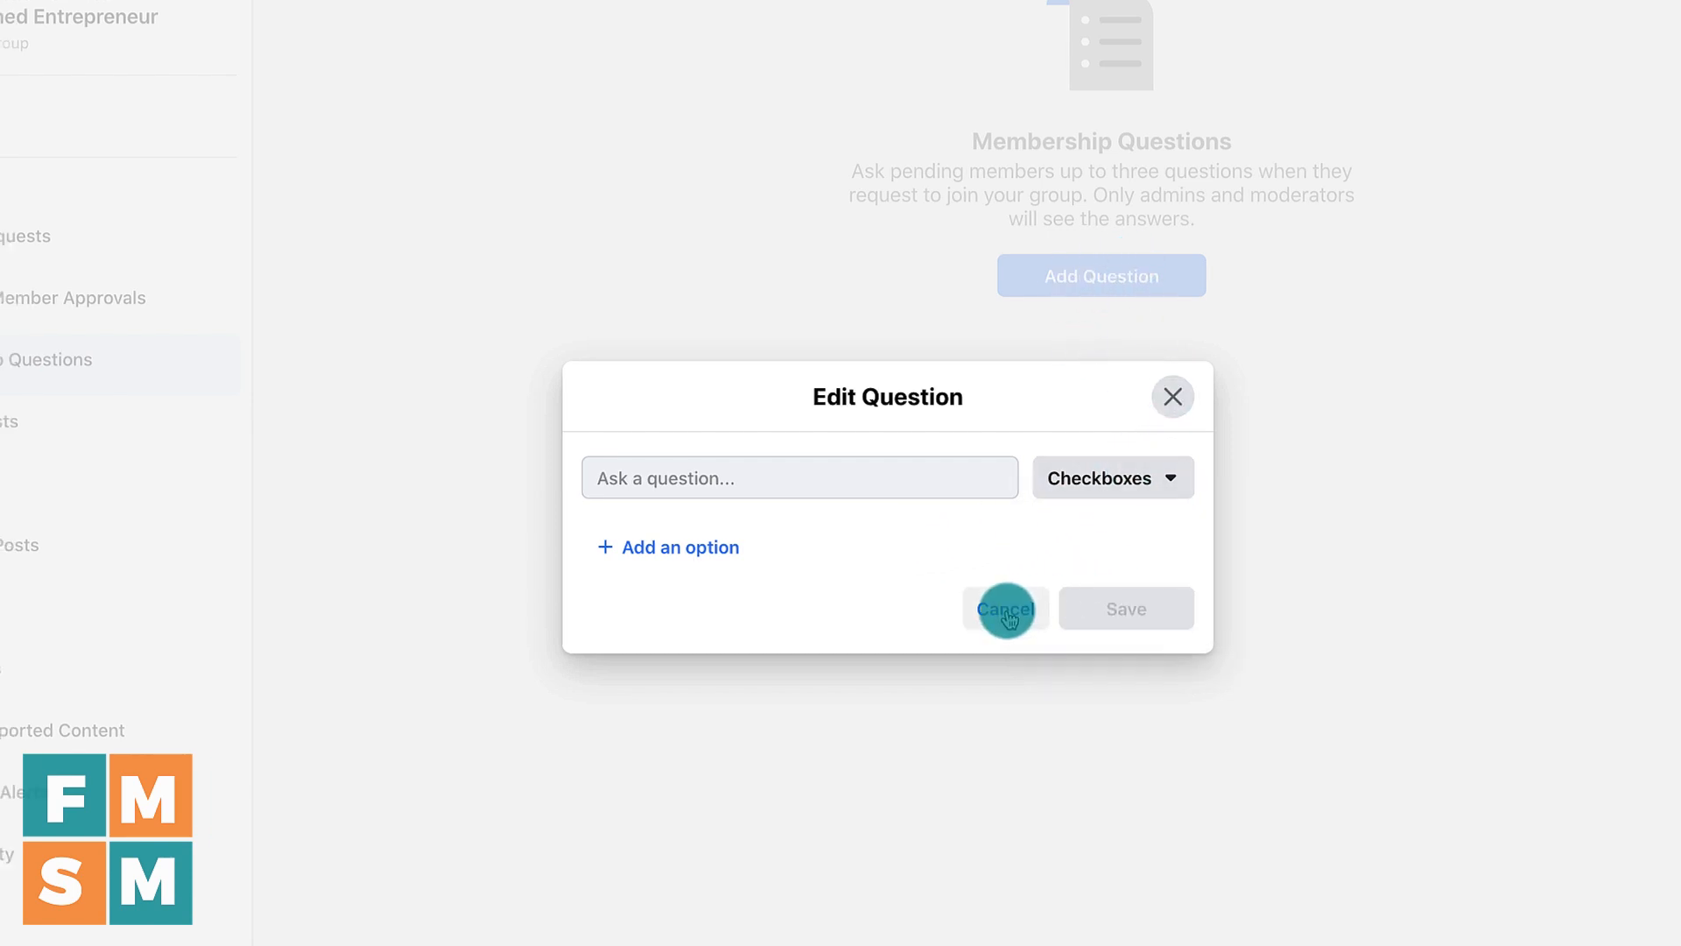
- Open the group rules and examine the form for creating a rule, with its example rules and own title and description
click(156, 681)
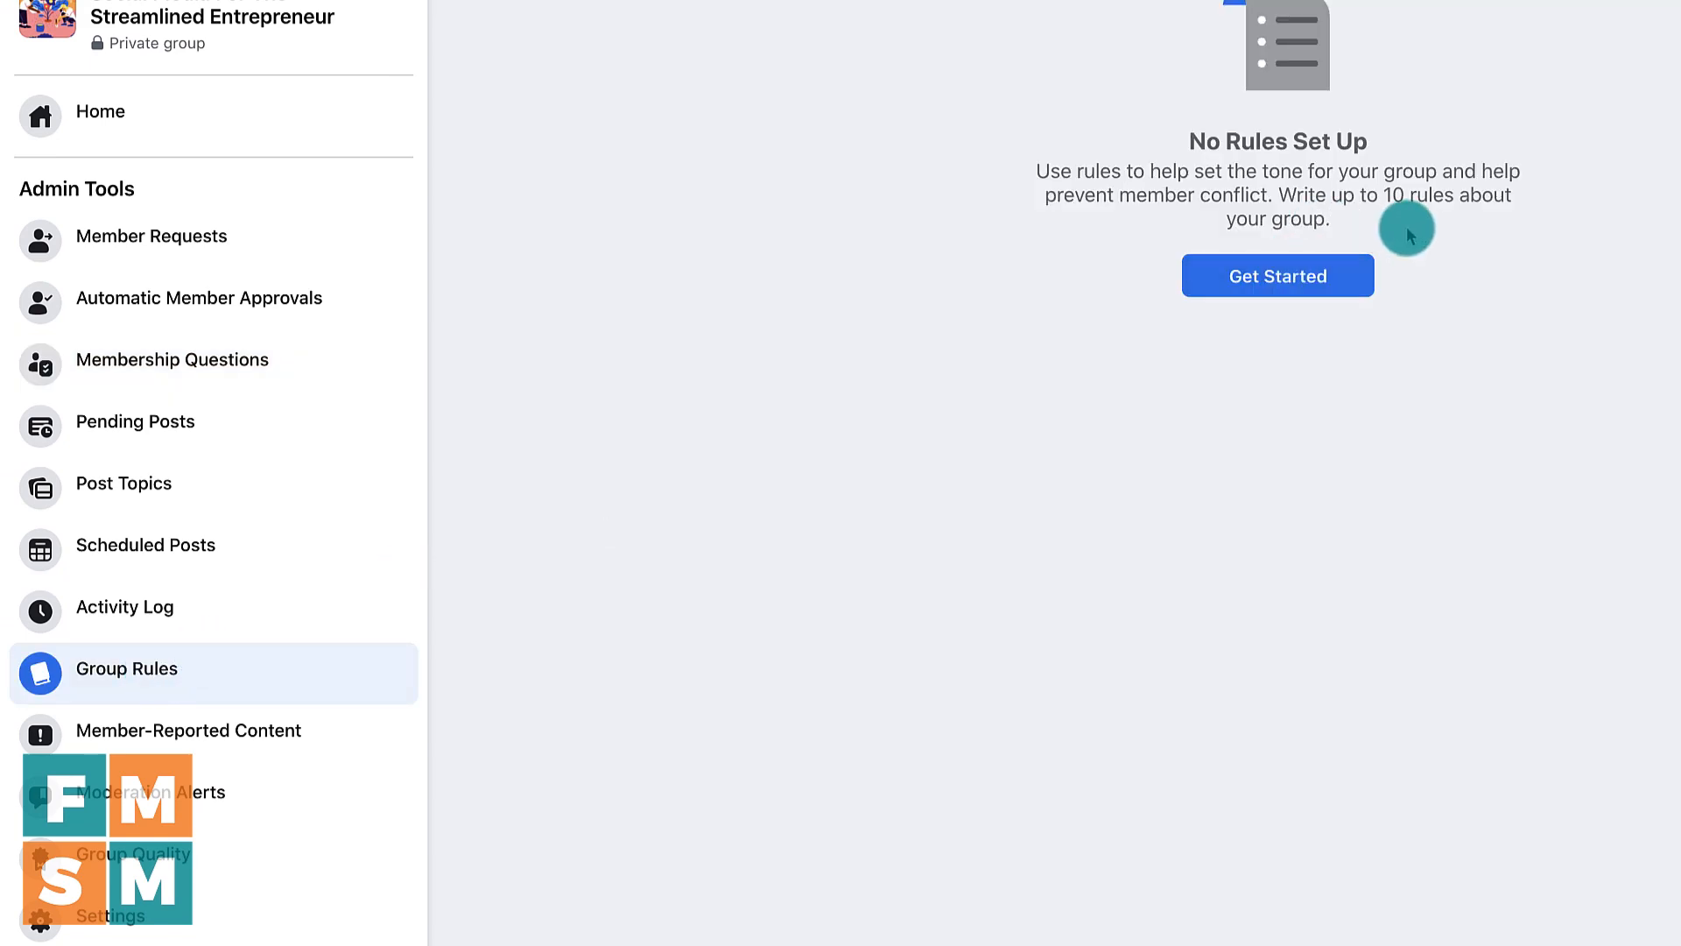
click(1287, 278)
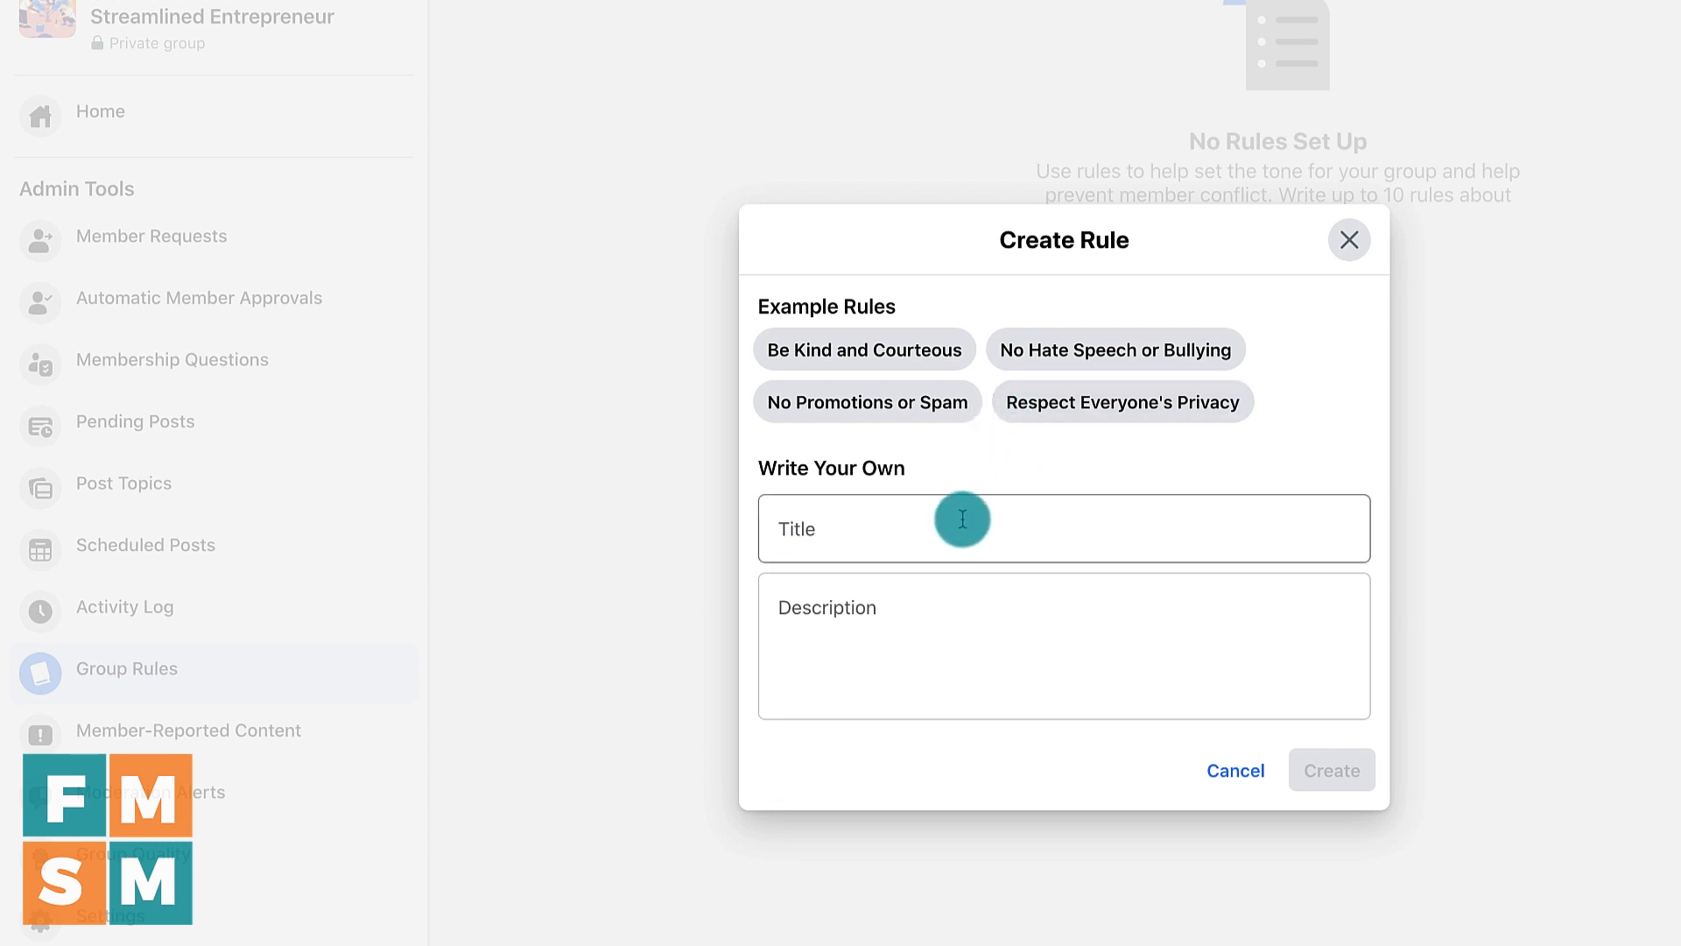
click(885, 590)
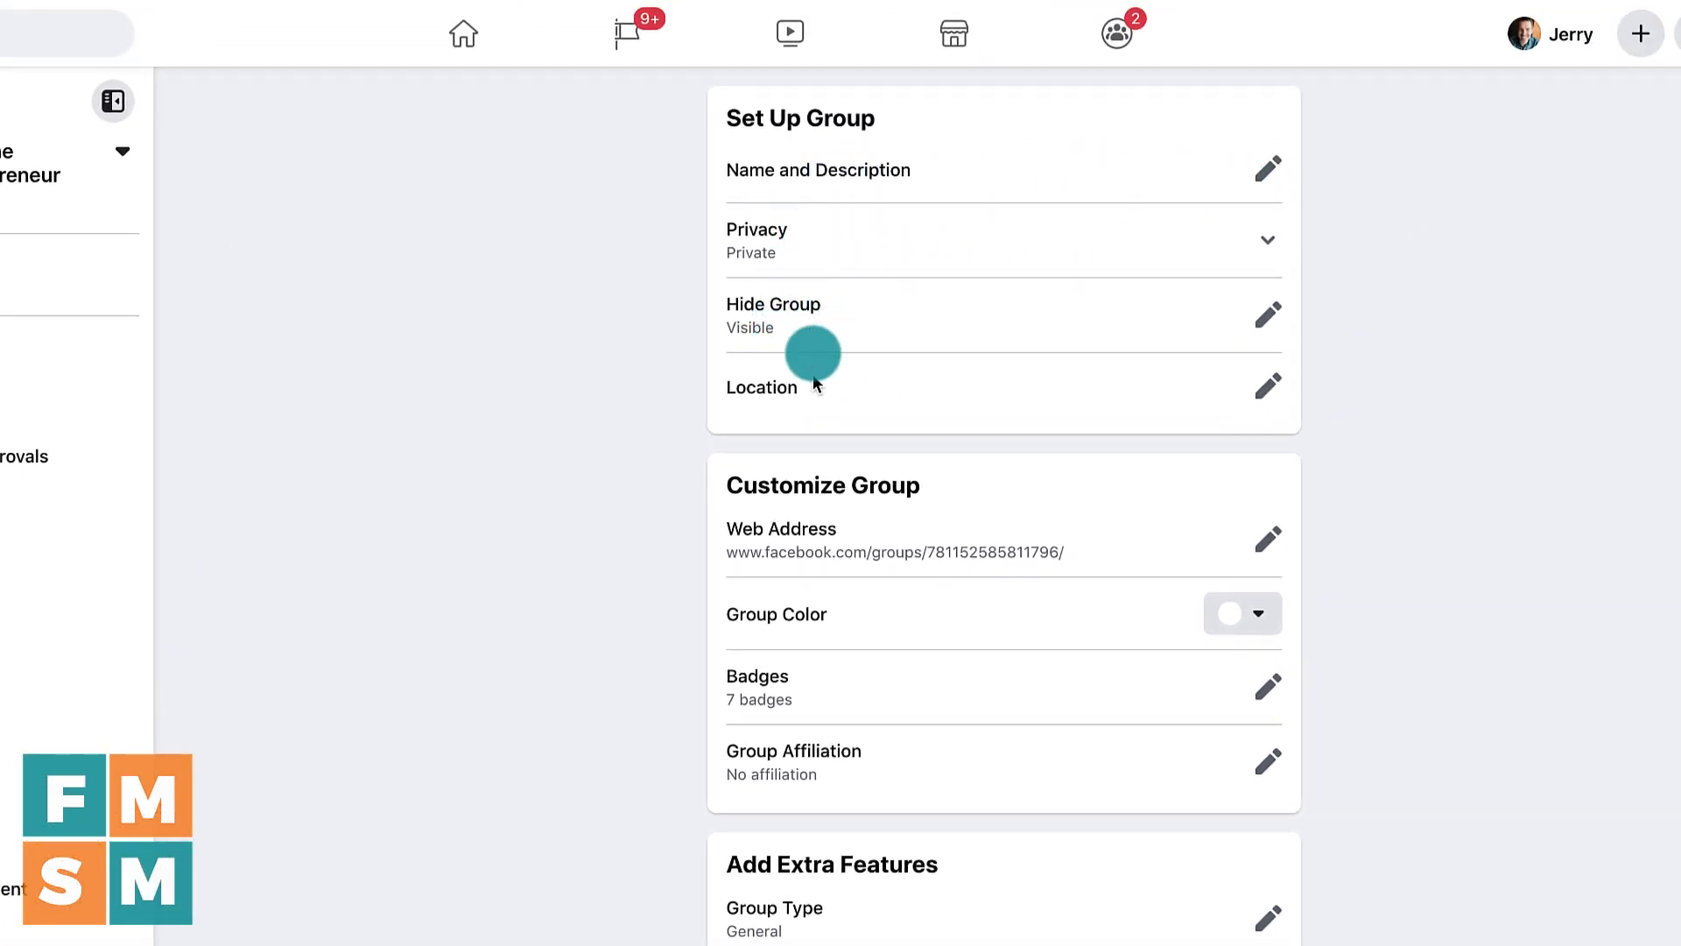
- Examine the available group colors in the Customize Group settings, and close the choices without saving a color
scroll(1057, 438, down, 3)
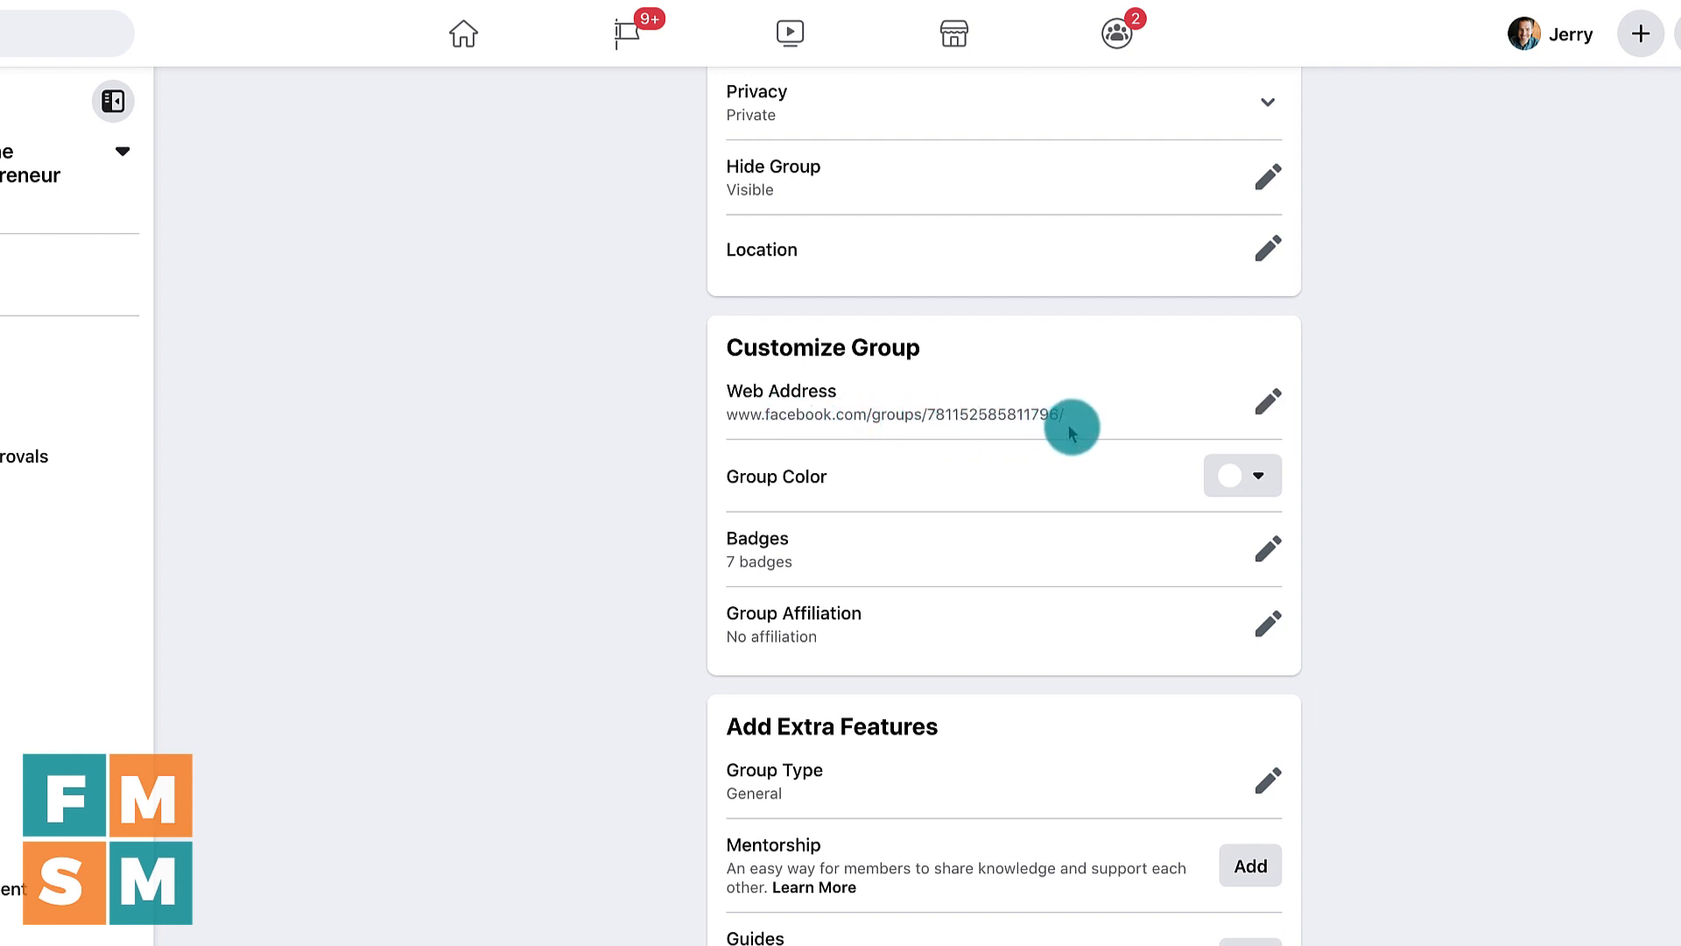
click(1242, 488)
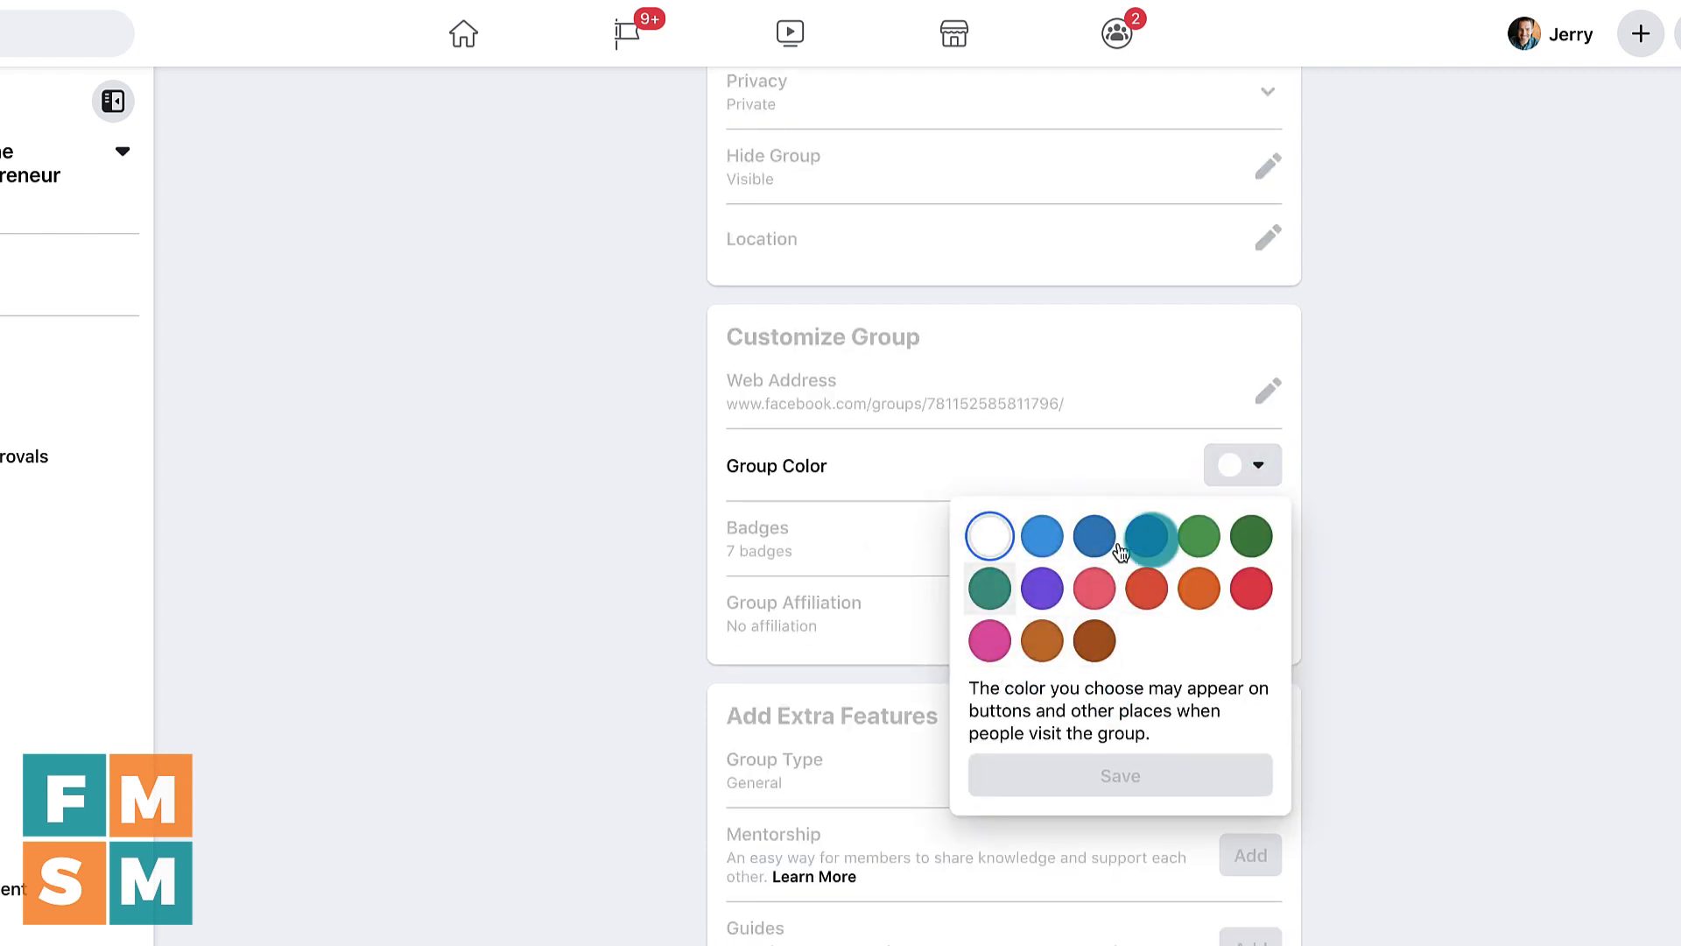
click(1486, 526)
- Examine the available group types, such as Buy and Sell, Social Learning and Jobs, and cancel without changing the type
scroll(1111, 529, down, 5)
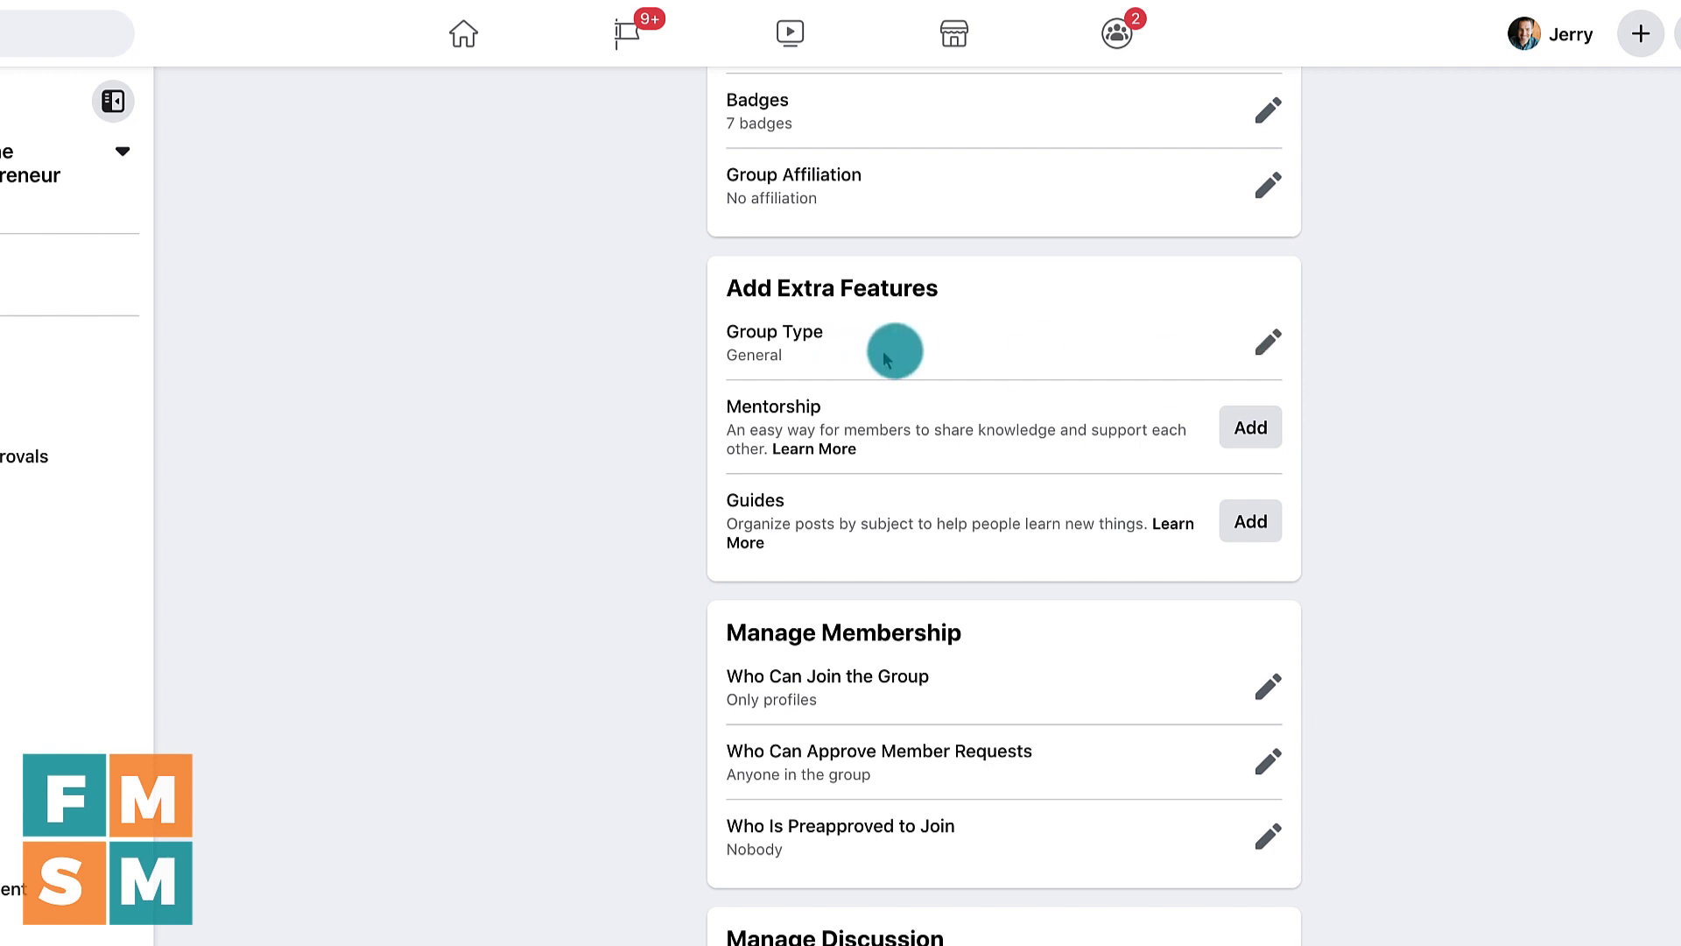
click(1250, 350)
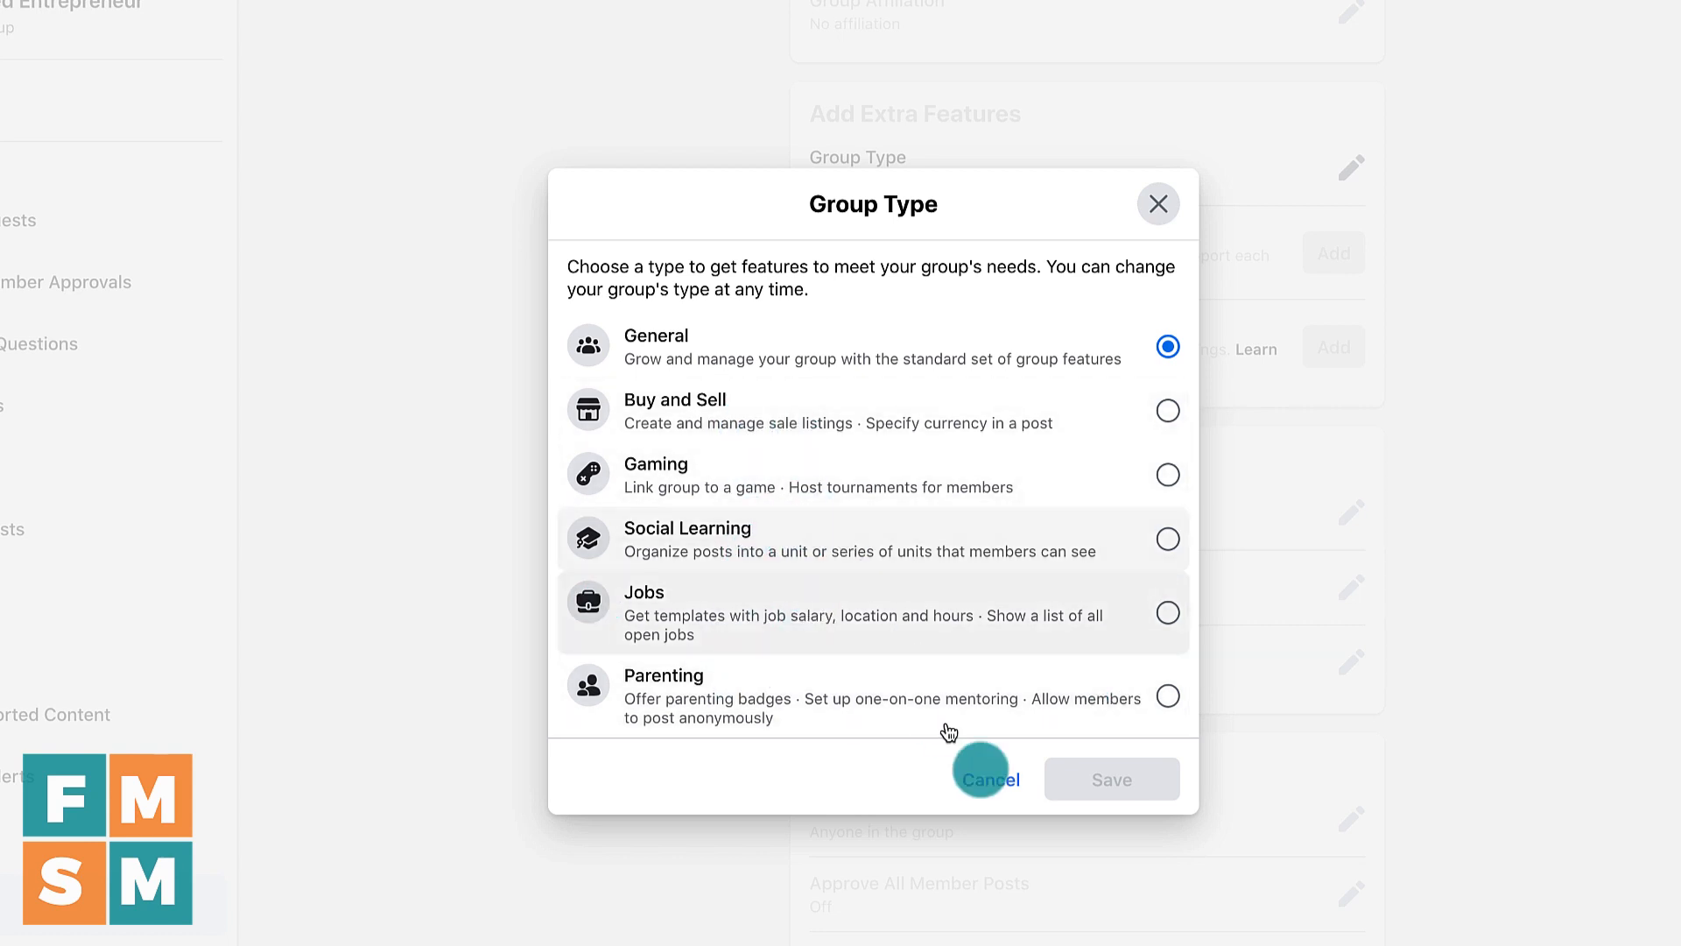
click(989, 782)
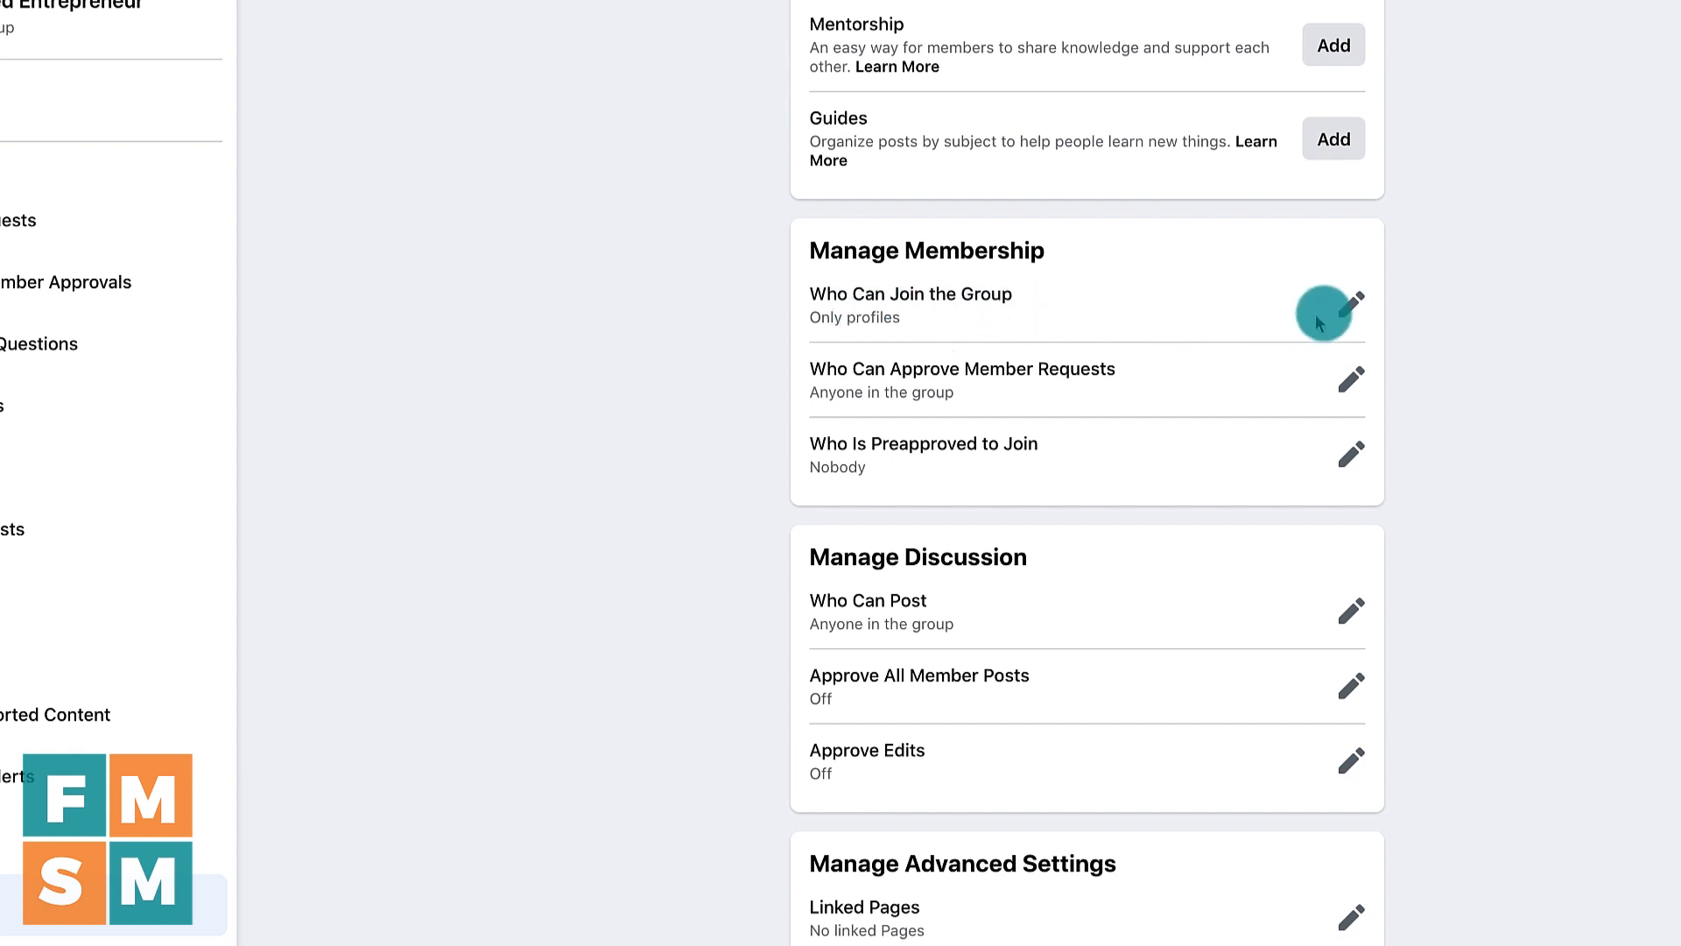
- Try Profiles and Pages for who can join the group, and return the choice to Only profiles
click(1349, 307)
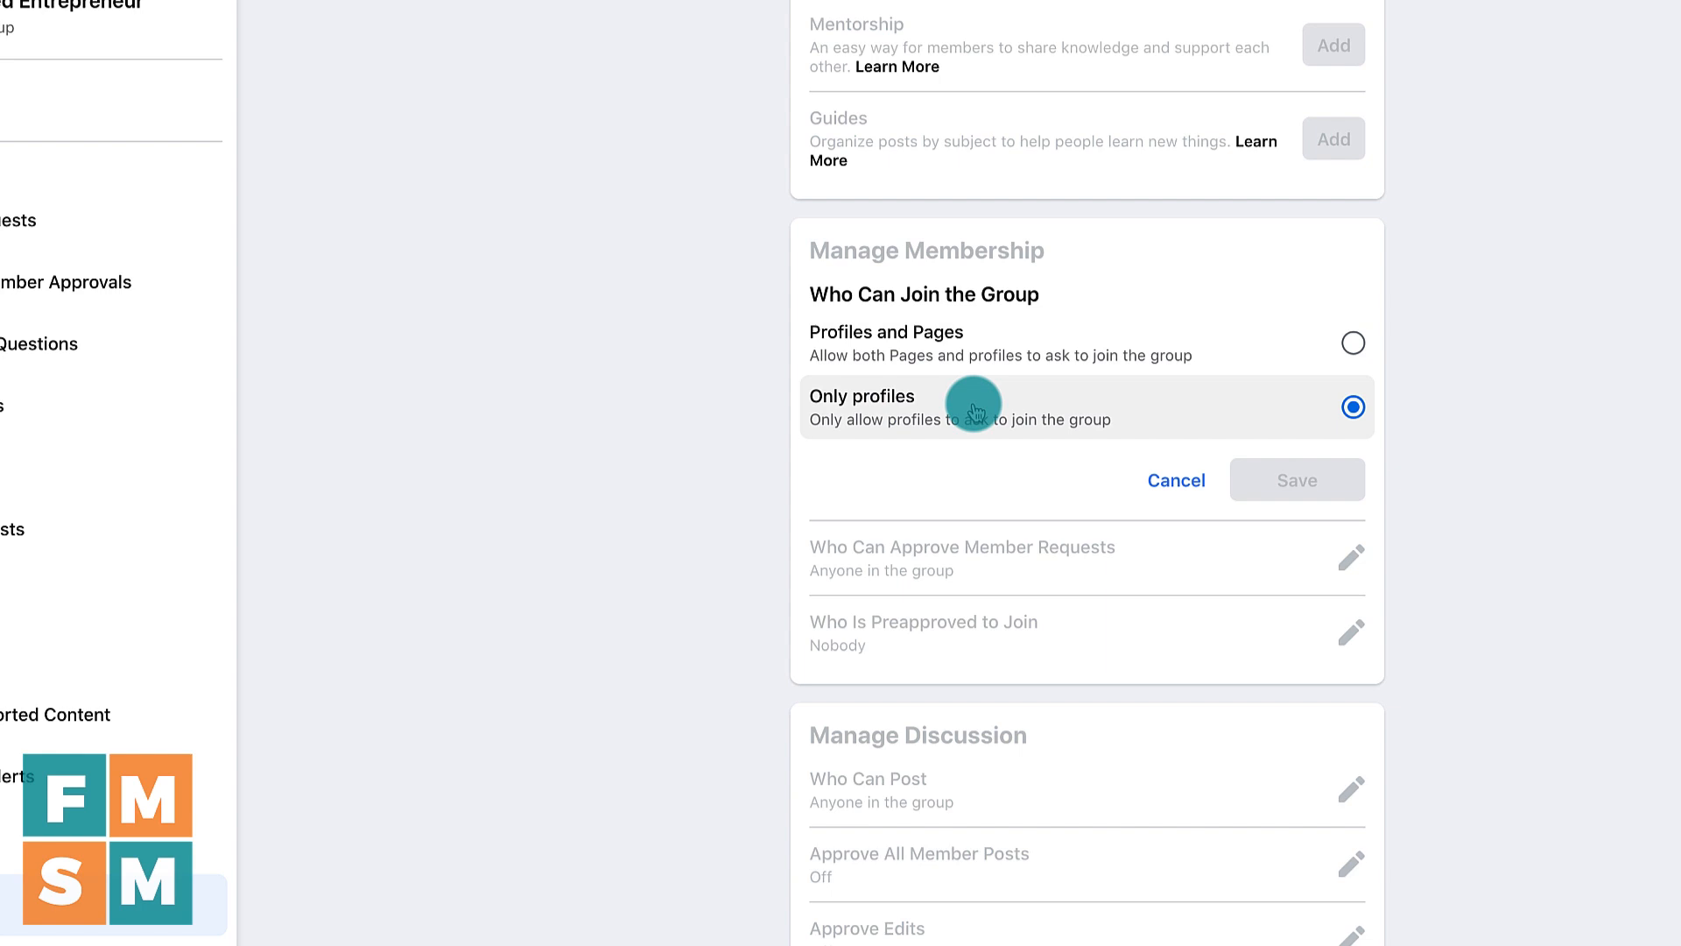
click(1352, 349)
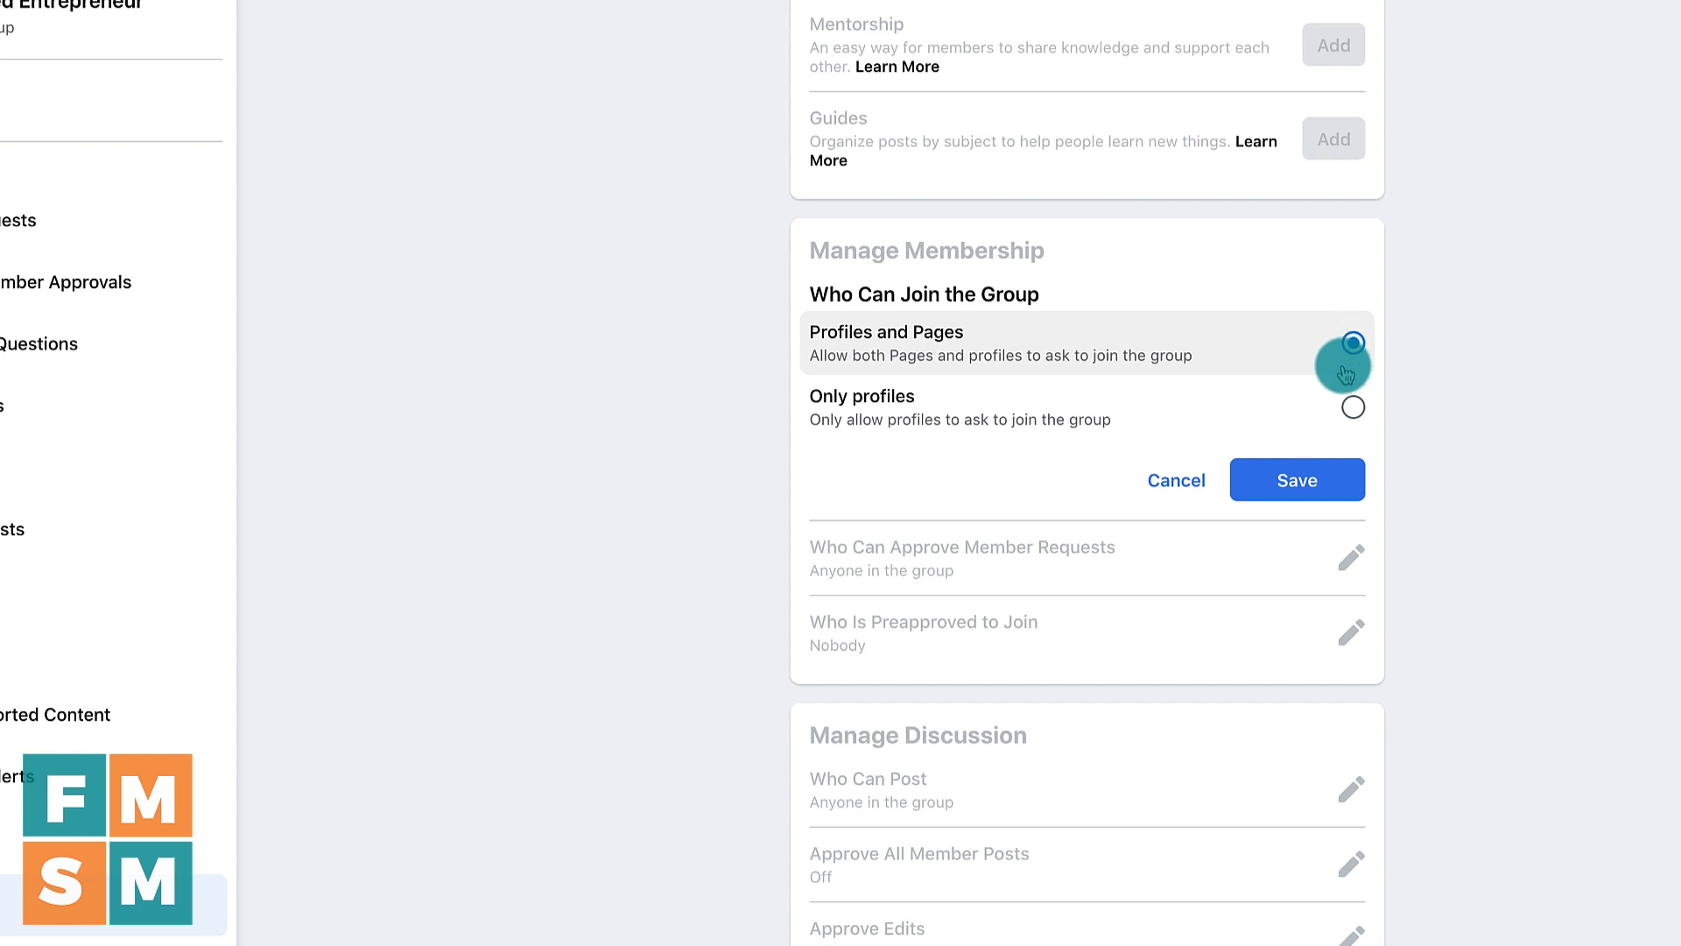
click(1352, 406)
click(1296, 480)
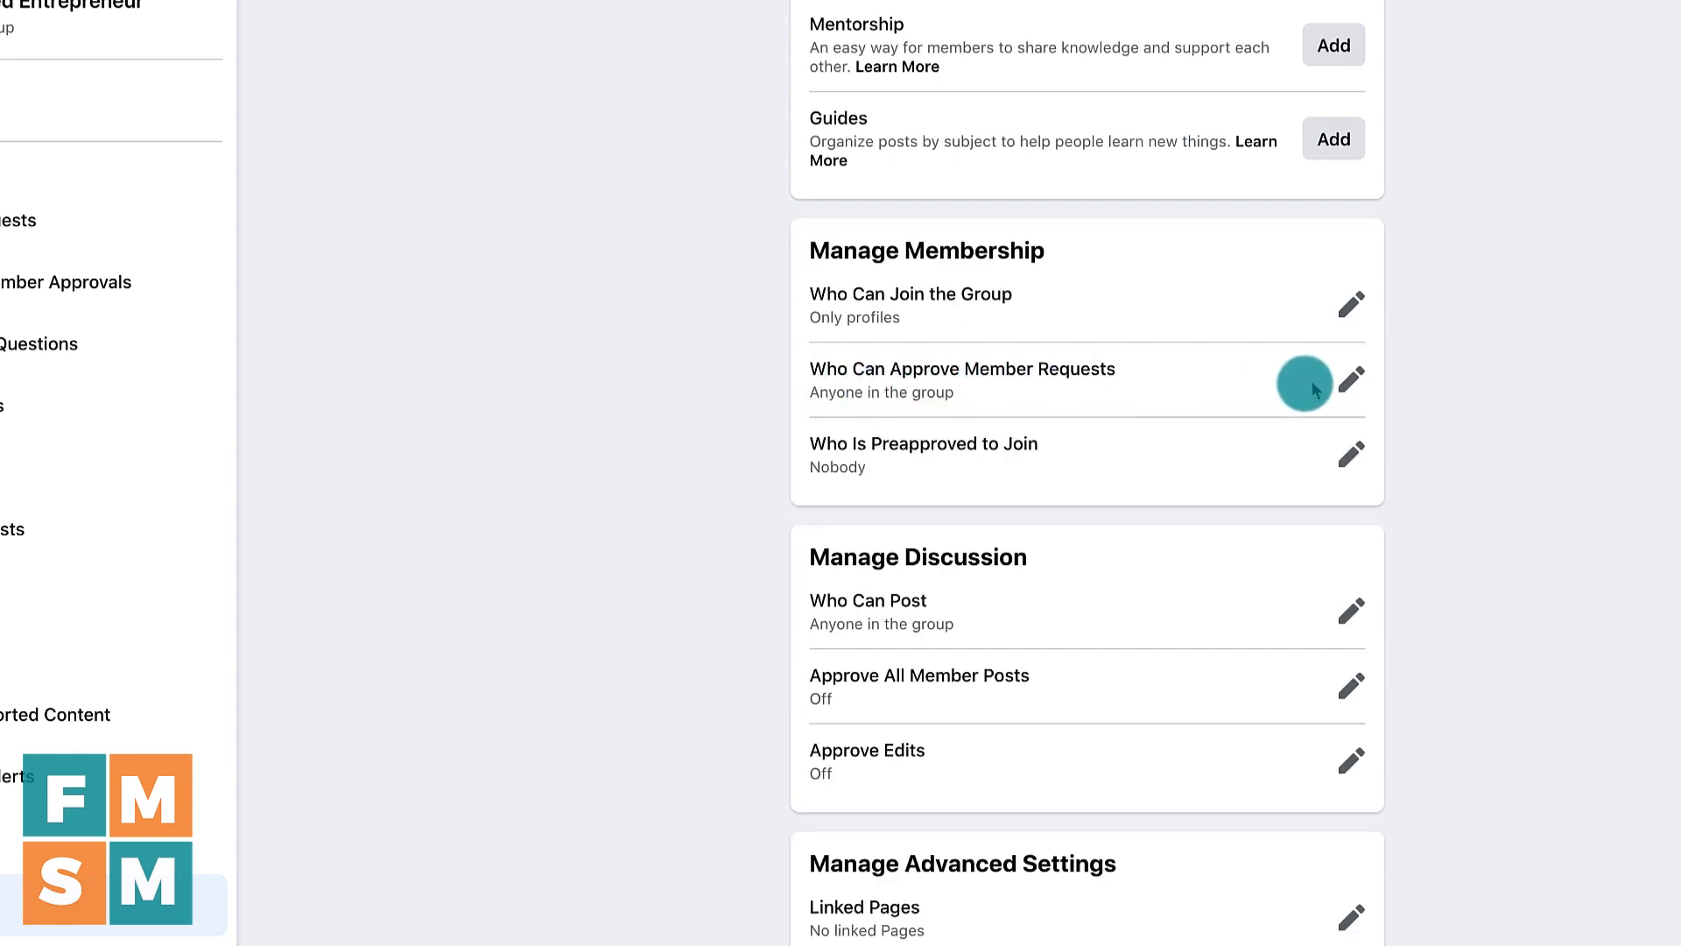
- Examine the options for who can approve member requests and the ways to preapprove members, closing both without changes
click(1353, 383)
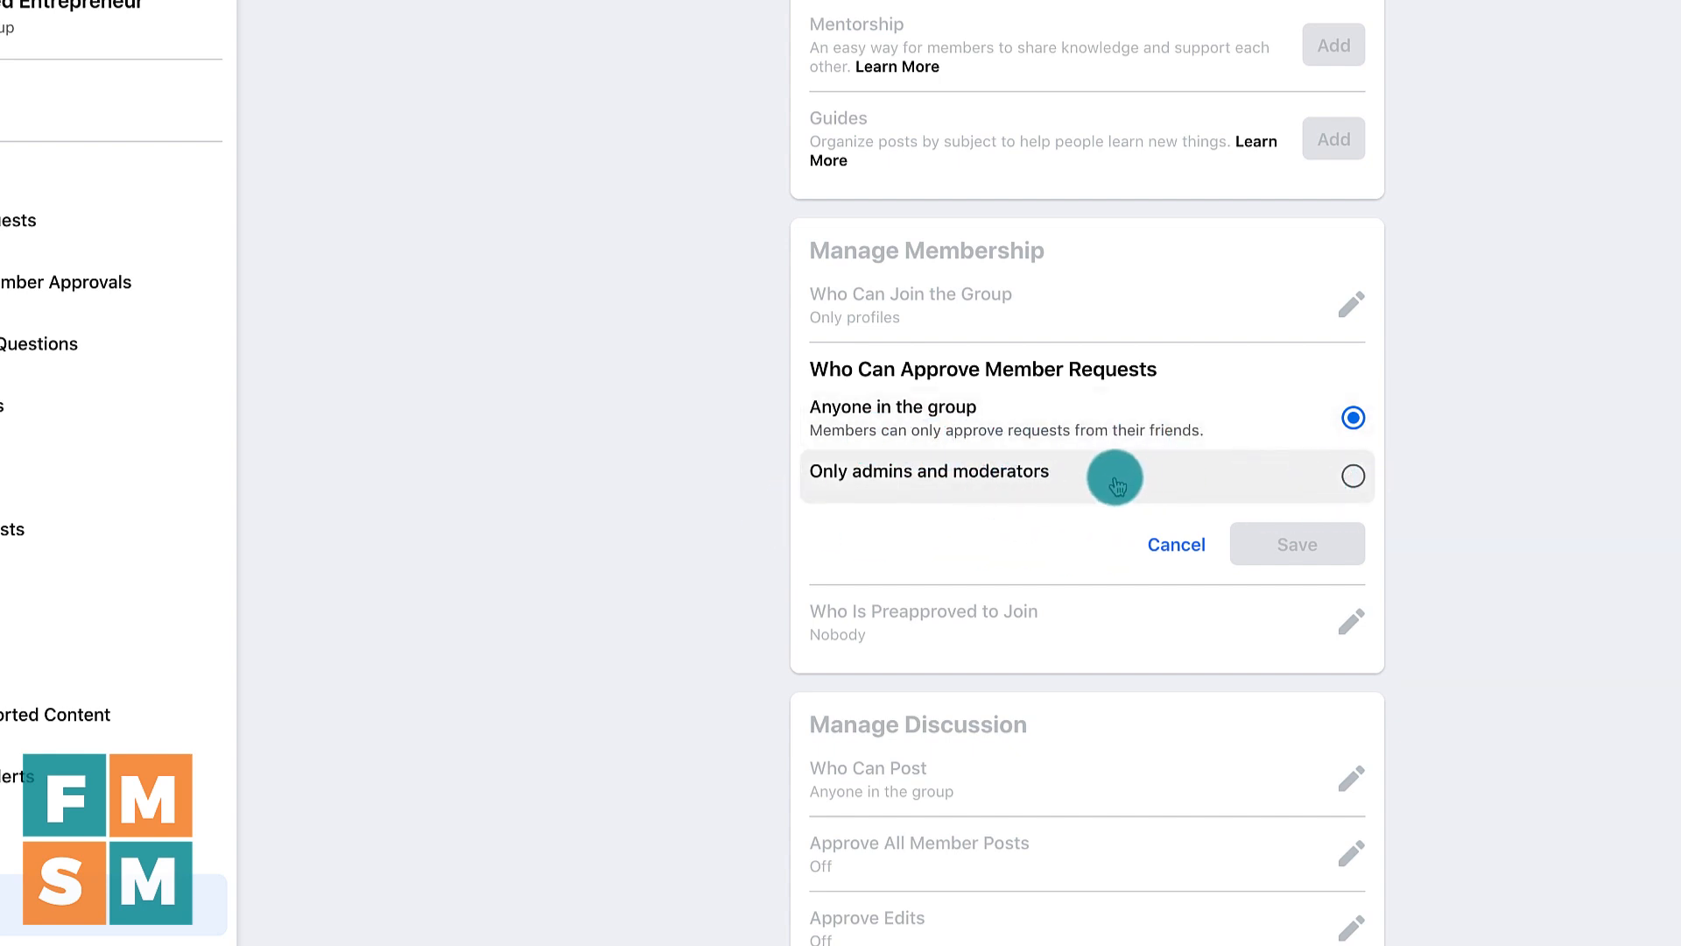
click(1182, 553)
click(1204, 445)
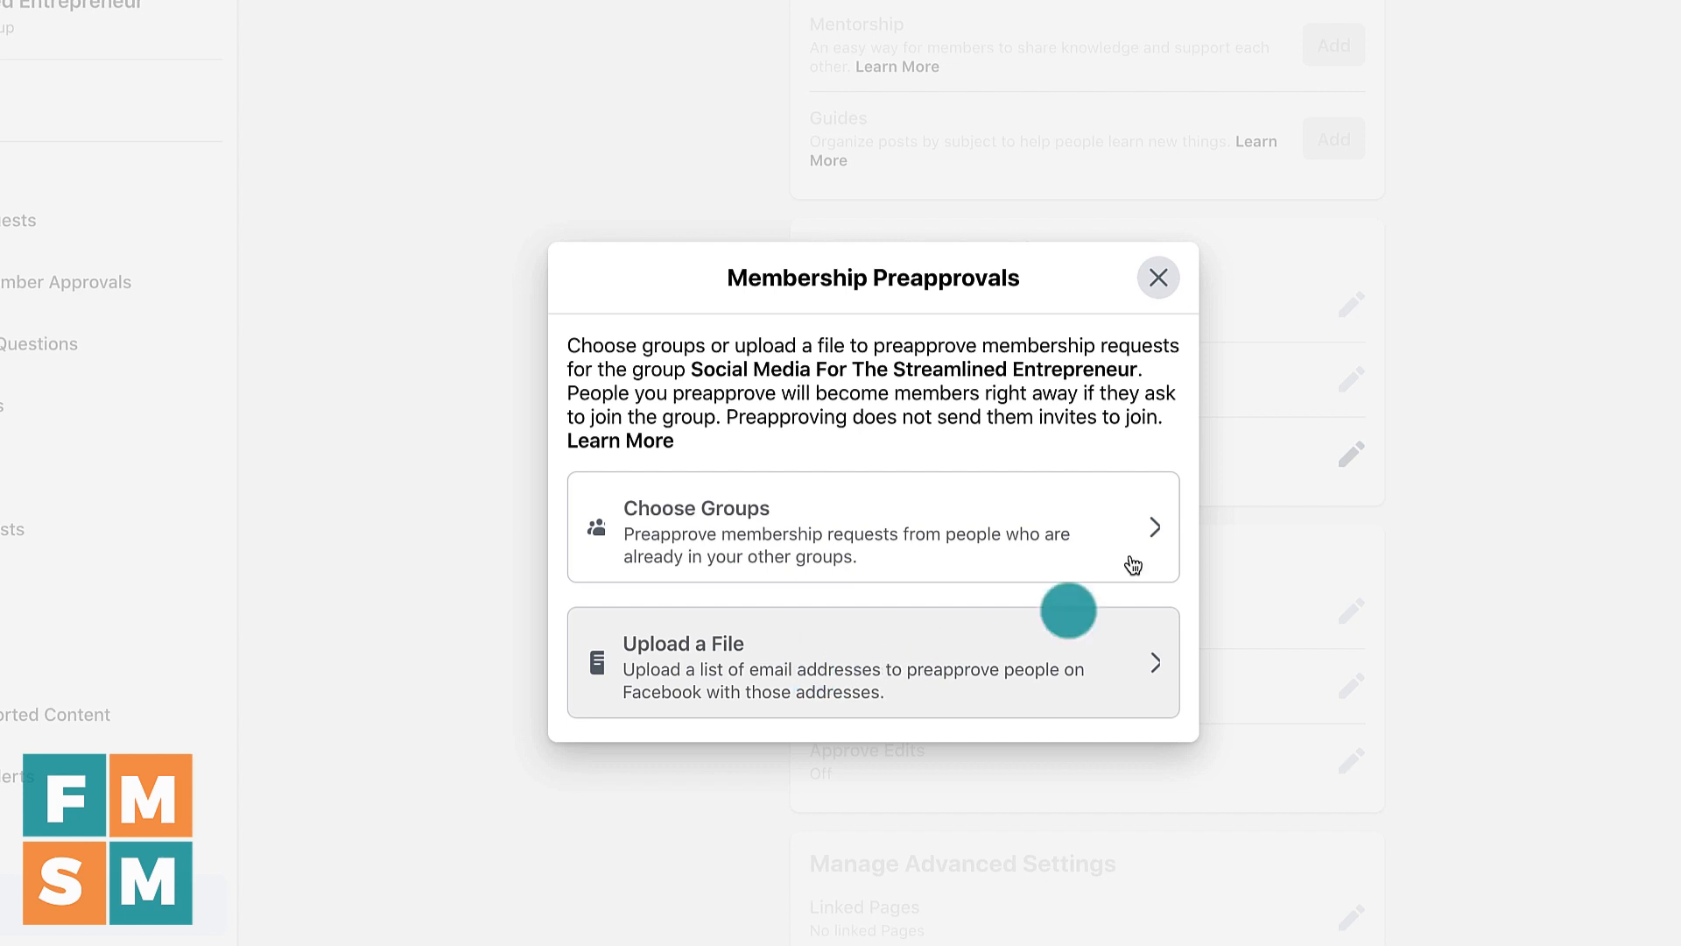
click(1159, 280)
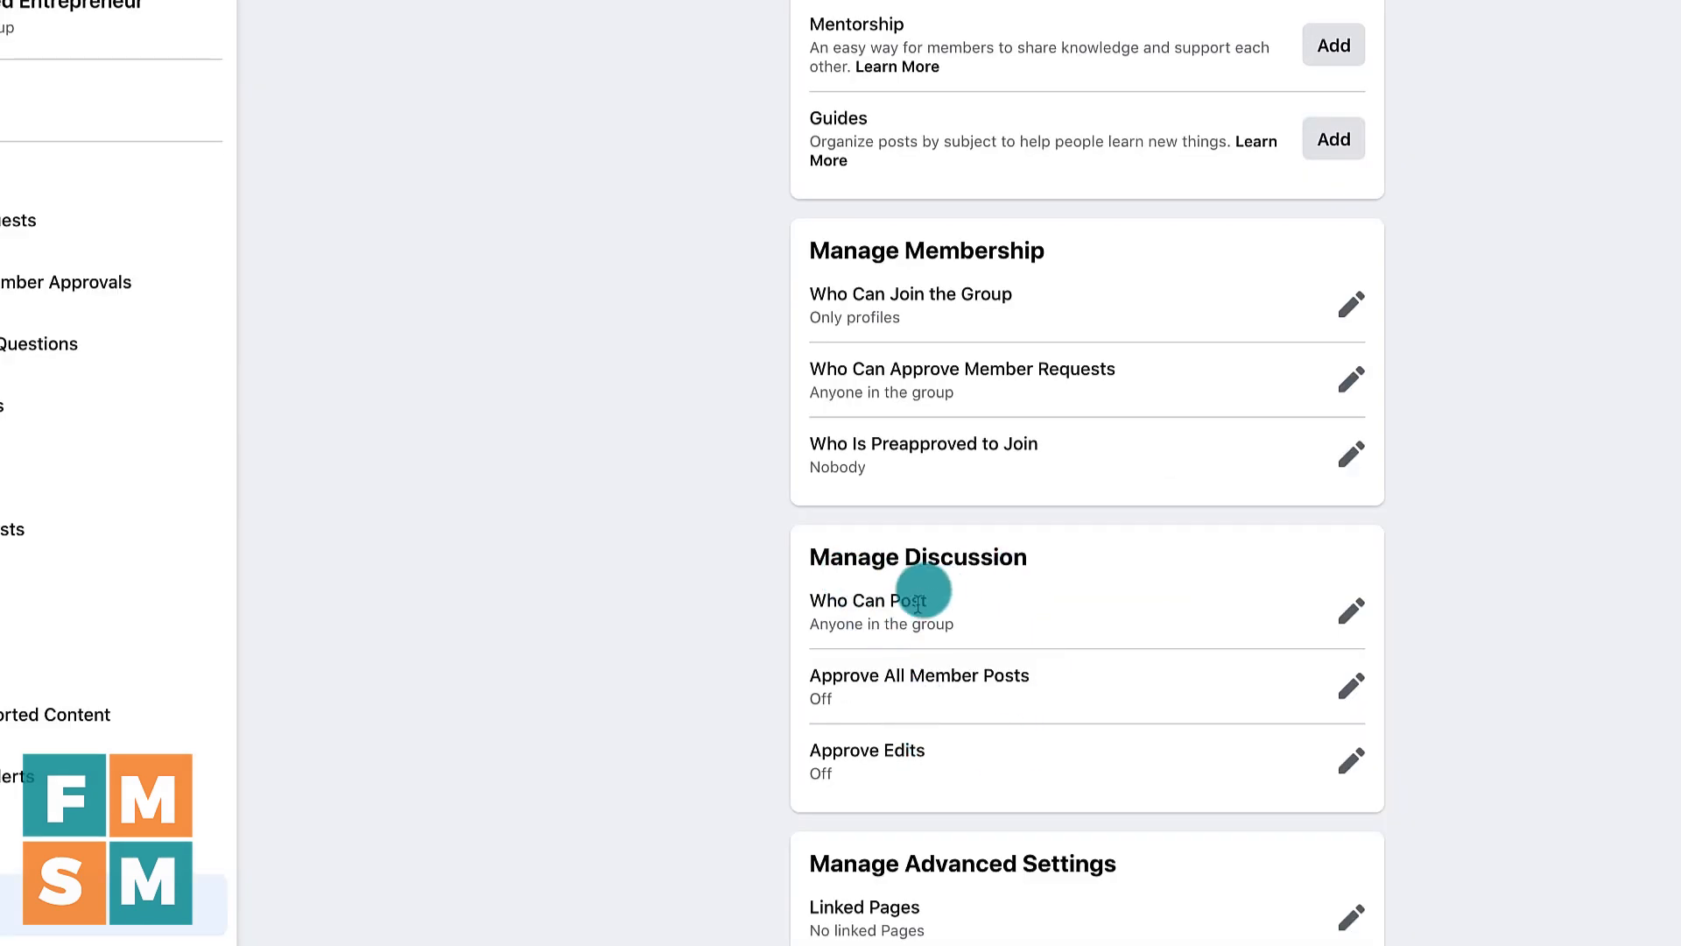
scroll(1024, 629, down, 1)
scroll(1025, 629, down, 3)
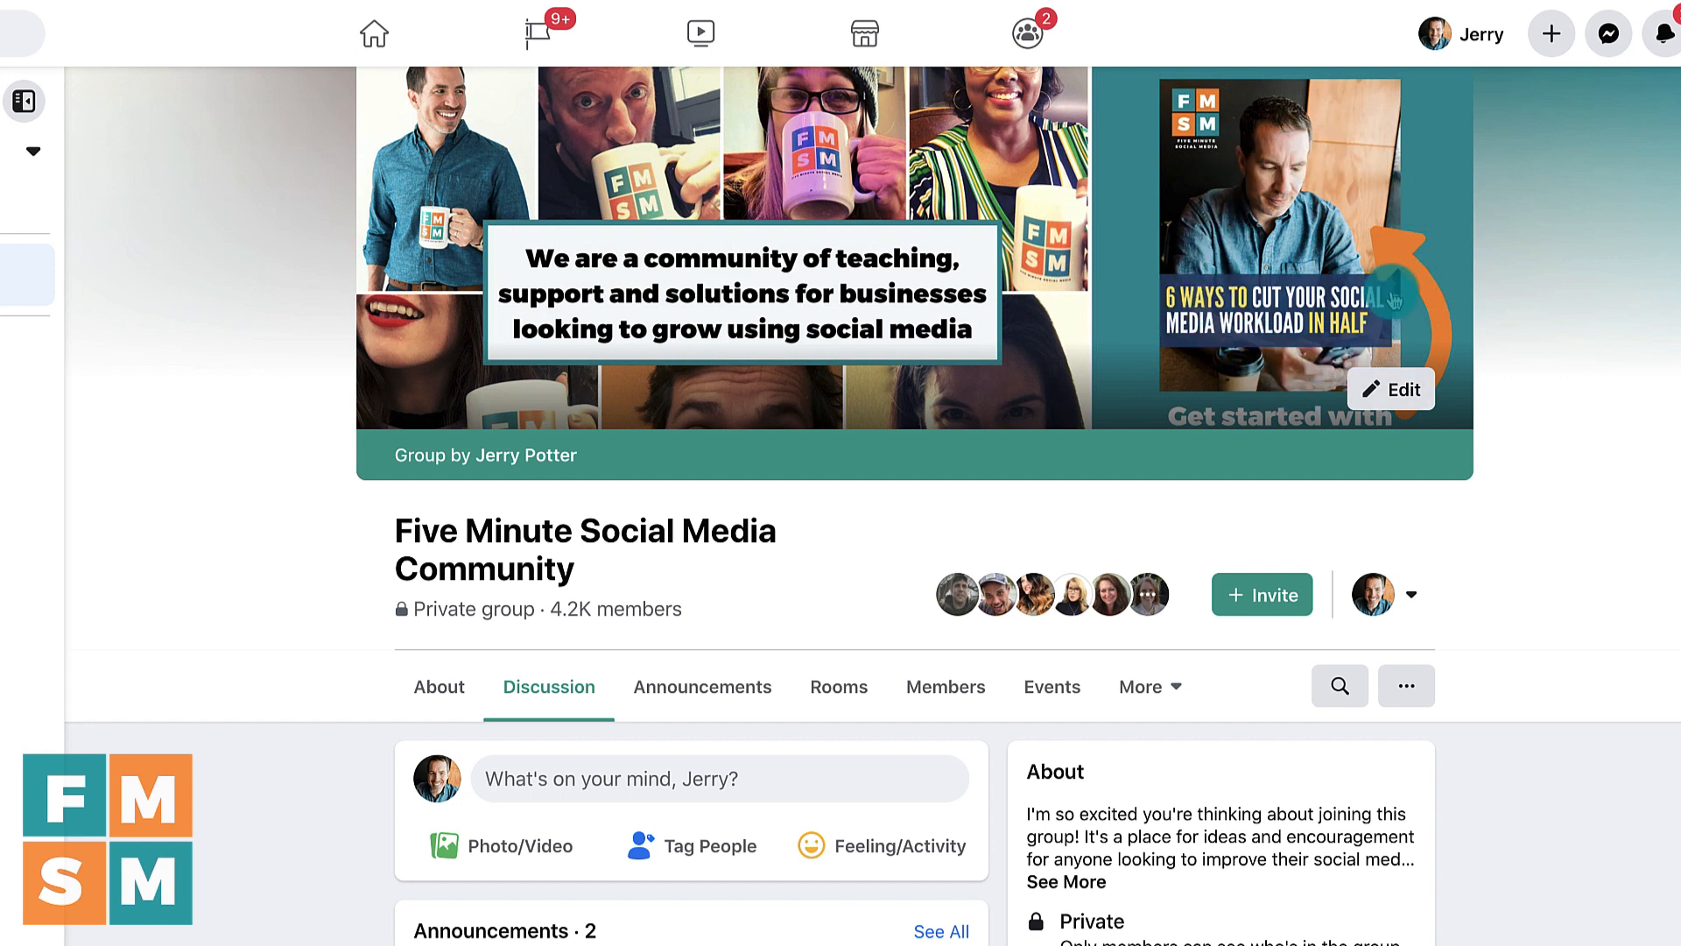
- Examine the cover photo of the Five Minute Social Media Community group and its free-guide caption, and close the photo
click(1252, 199)
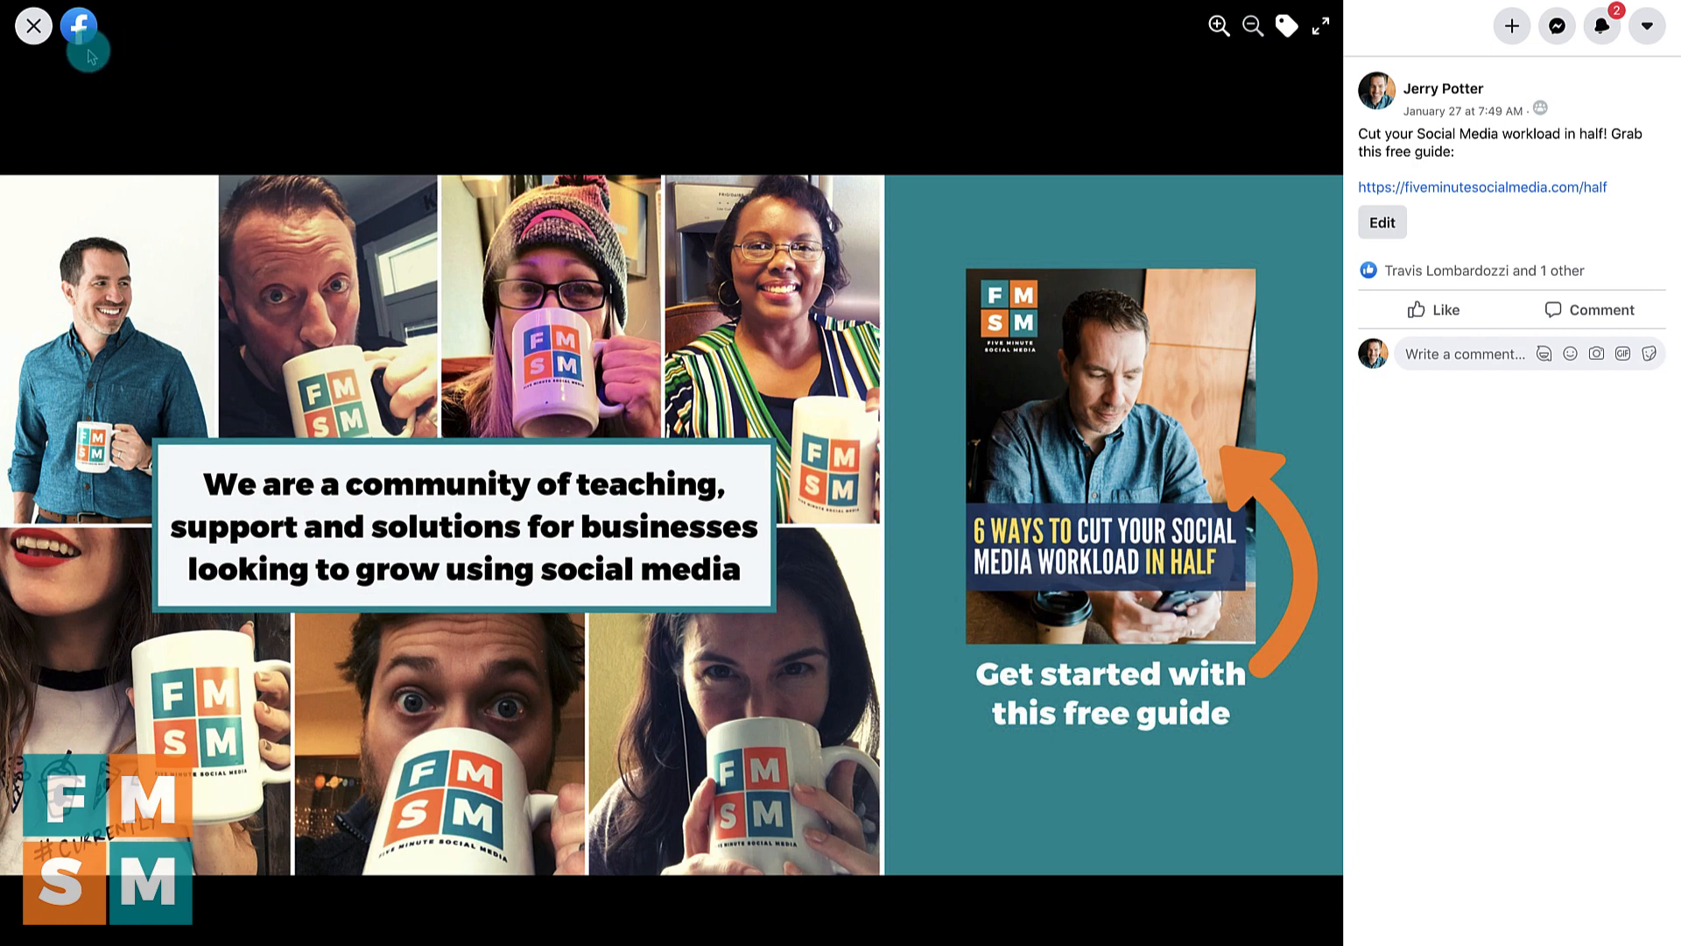
key(Escape)
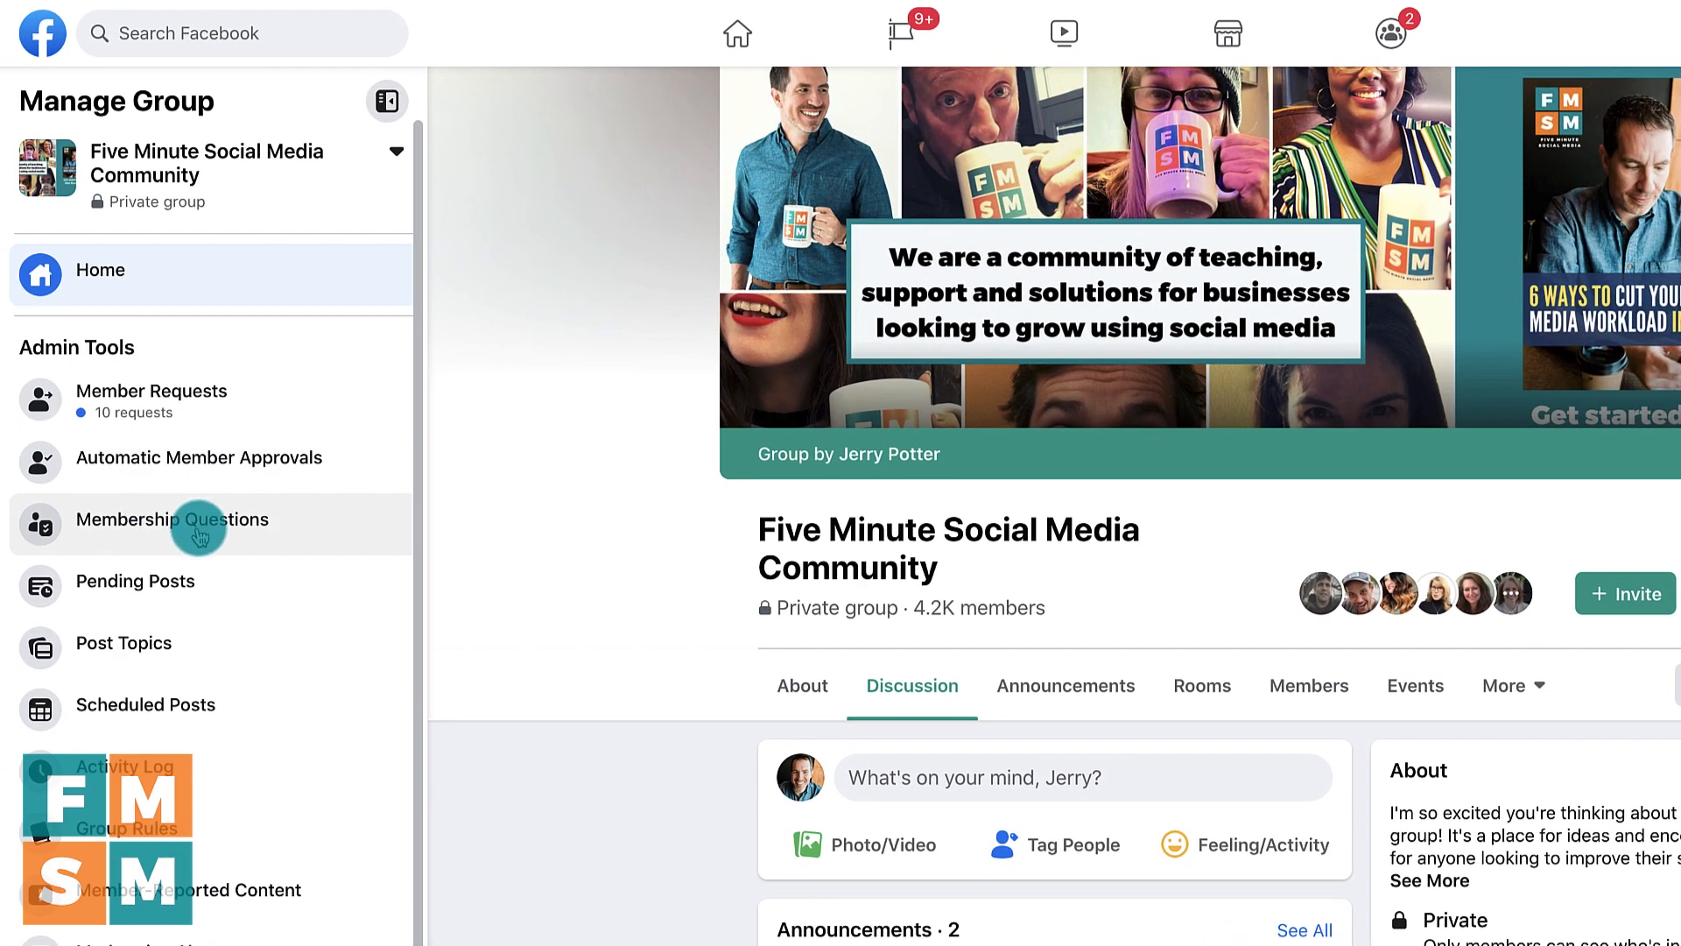
- Open the community's membership questions and examine the optional question offering the guide "Six Ways To Cut Your Social Media Workload In Half"
click(197, 530)
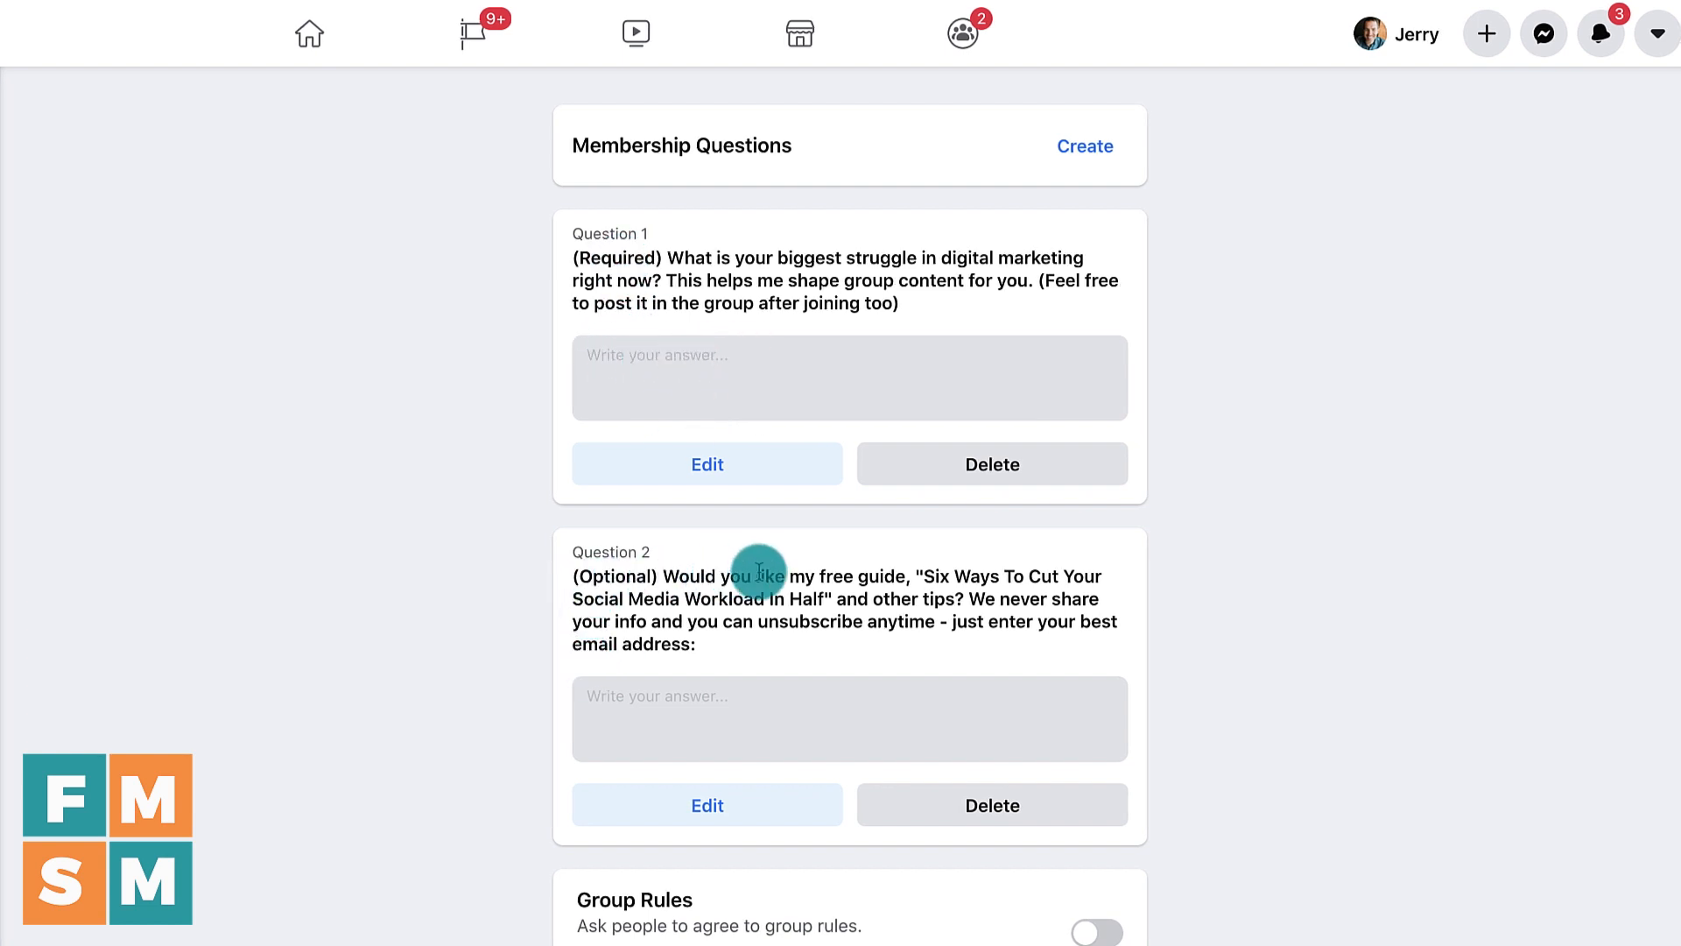
drag(916, 577, 847, 593)
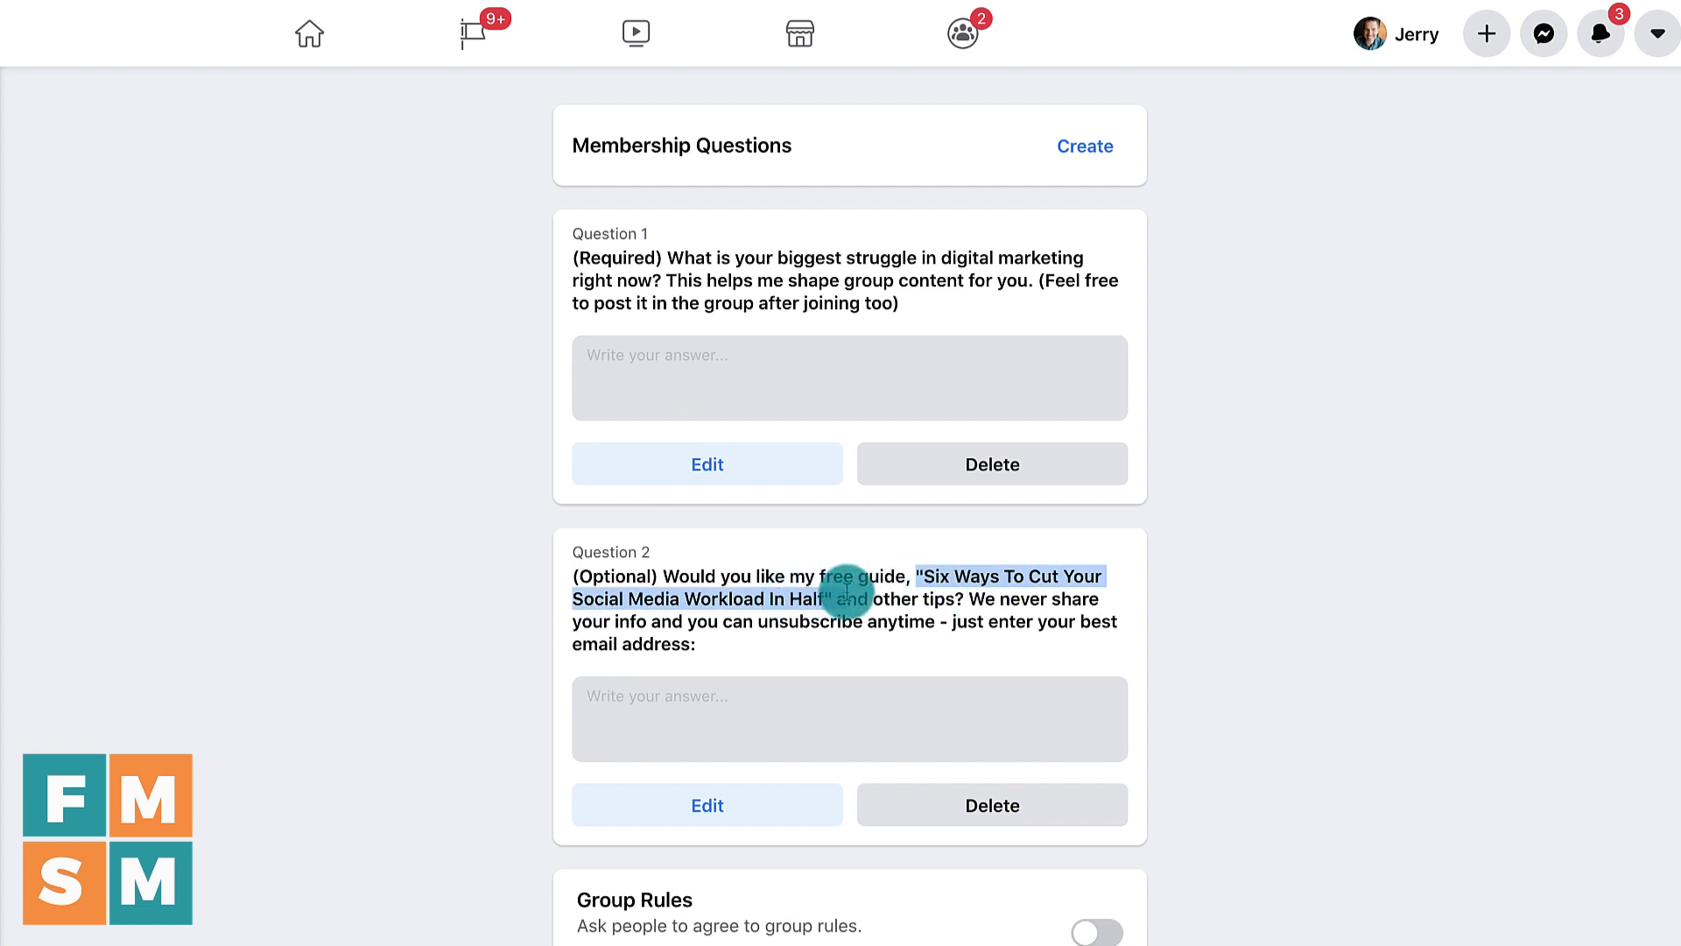
click(656, 709)
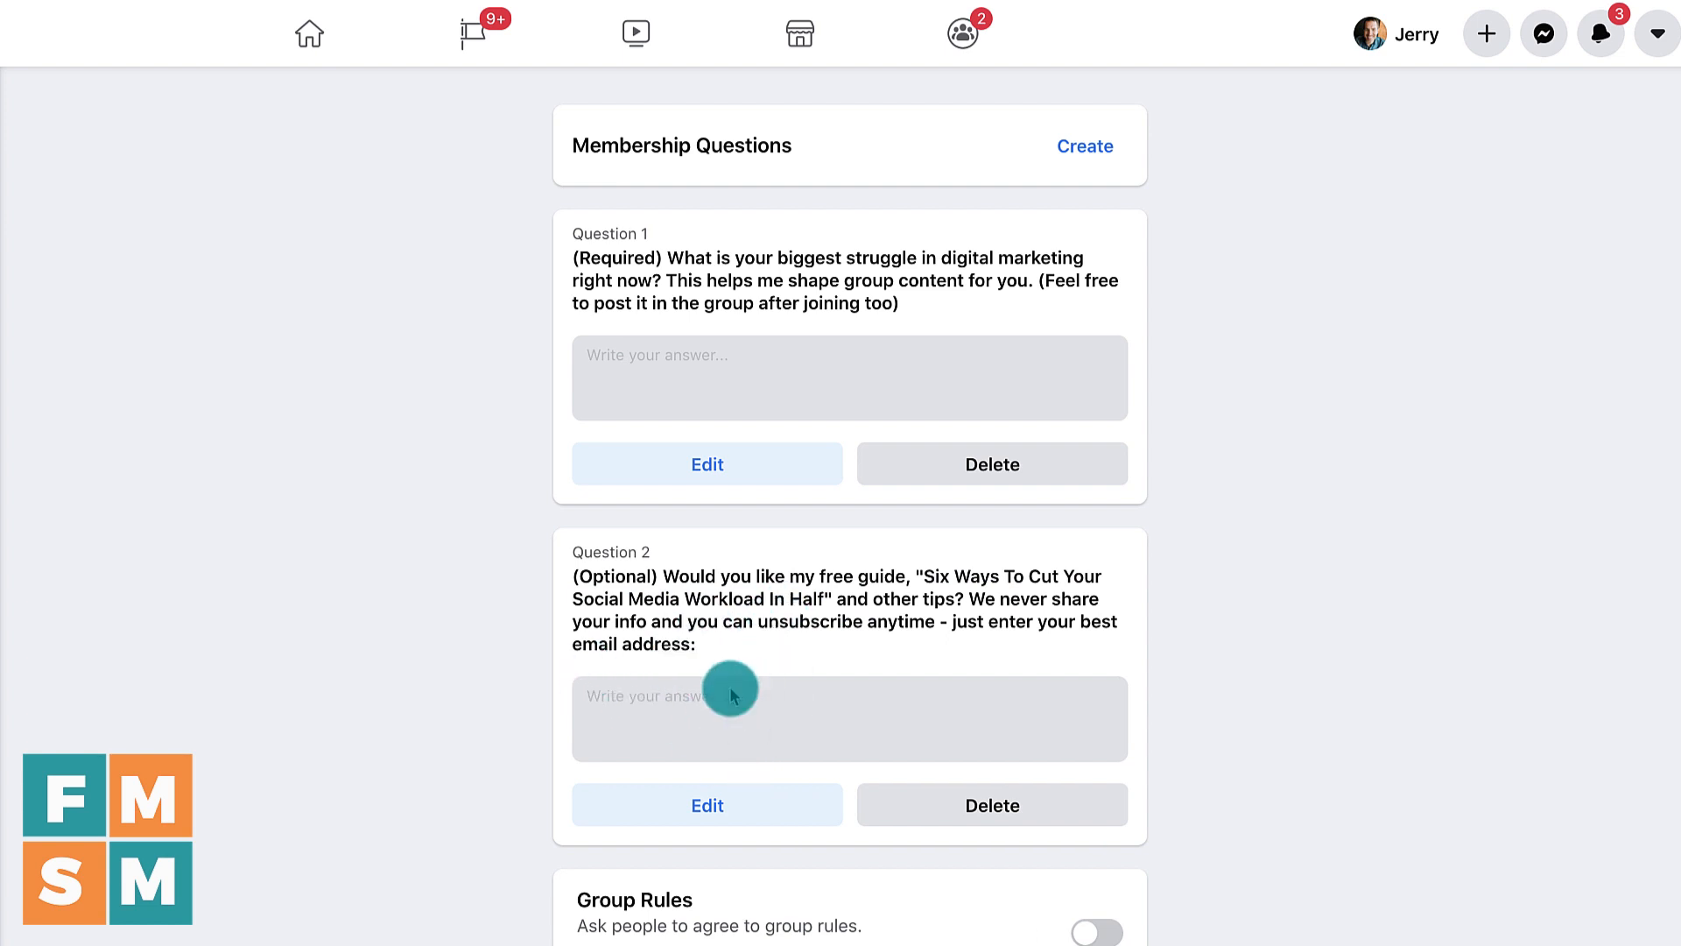